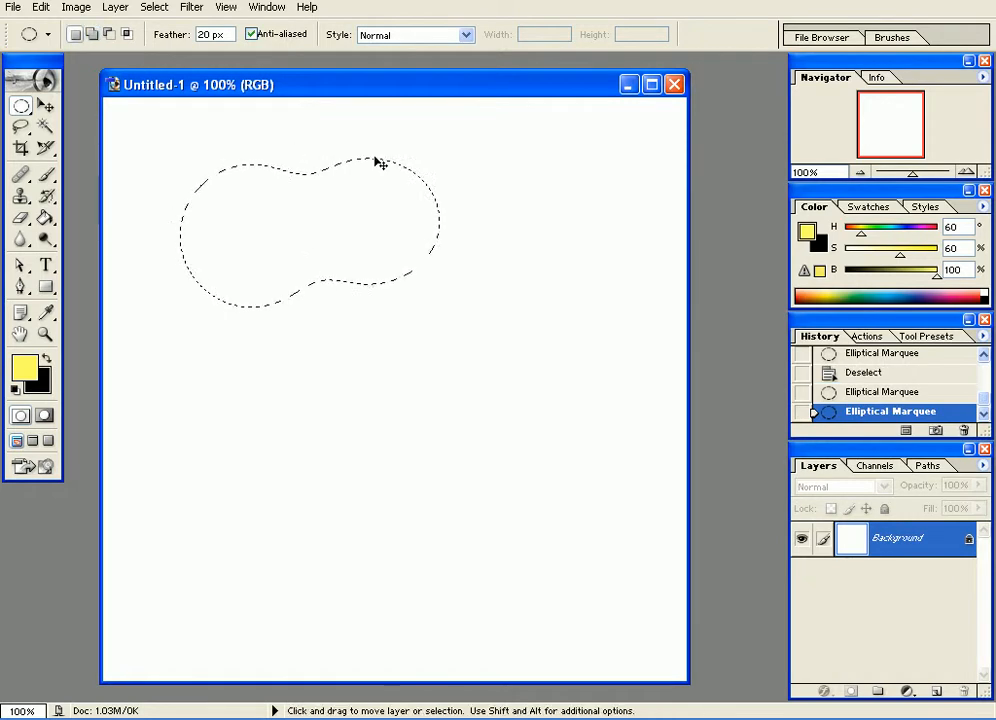
Undo the last feathered ellipse and set the Elliptical Marquee feather to 0 px.
key(ctrl+z)
click(183, 38)
text(0)
key(Return)
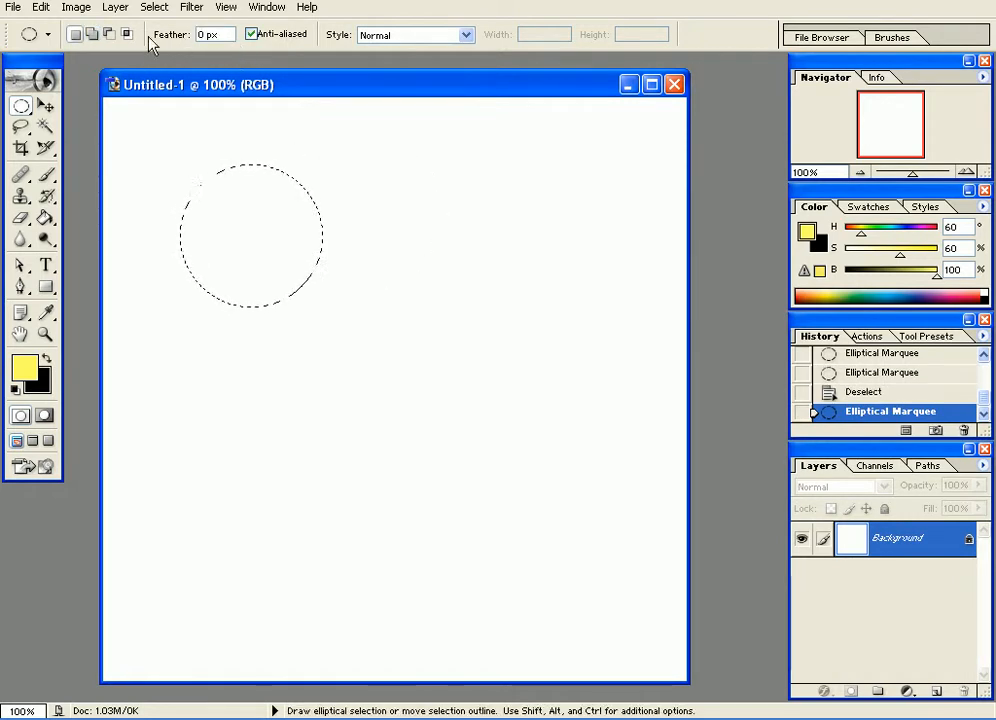
Add six more circular selections of varying sizes to the existing one, letting some of them overlap.
click(94, 37)
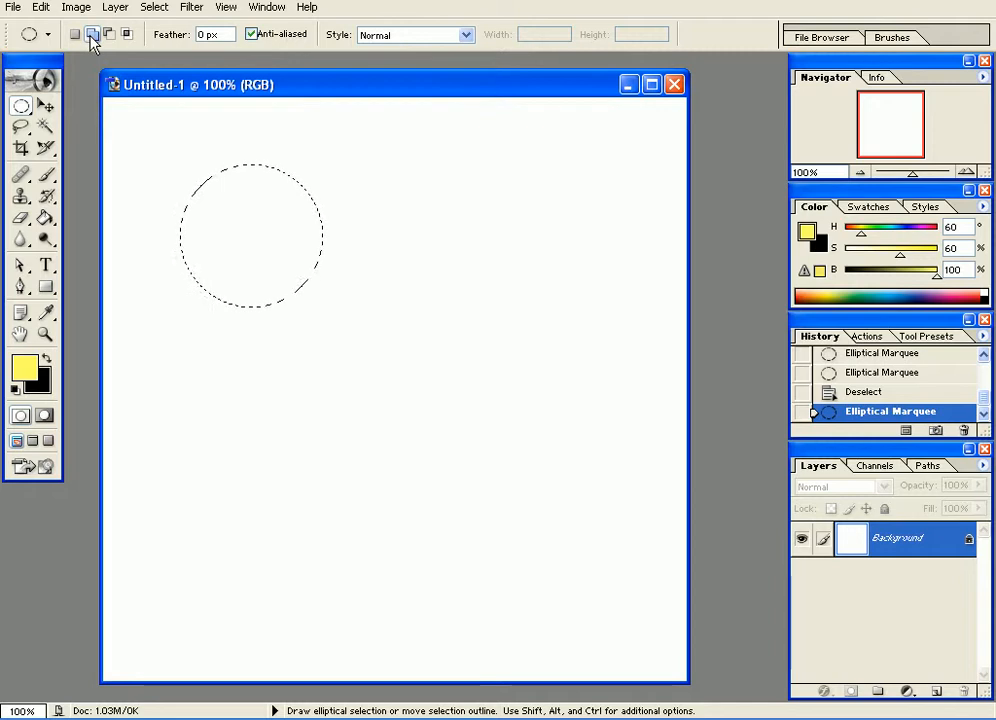
mouse_move(424, 306)
mouse_down()
mouse_move(357, 190)
mouse_move(304, 168)
mouse_up()
drag(527, 438, 413, 313)
drag(340, 473, 198, 331)
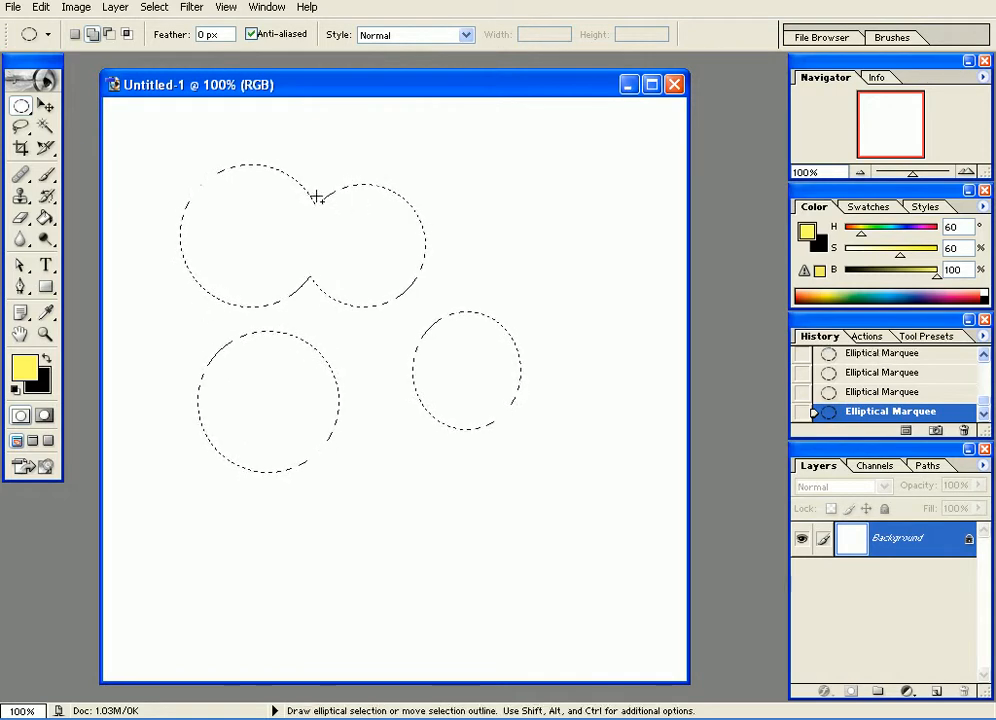
click(92, 35)
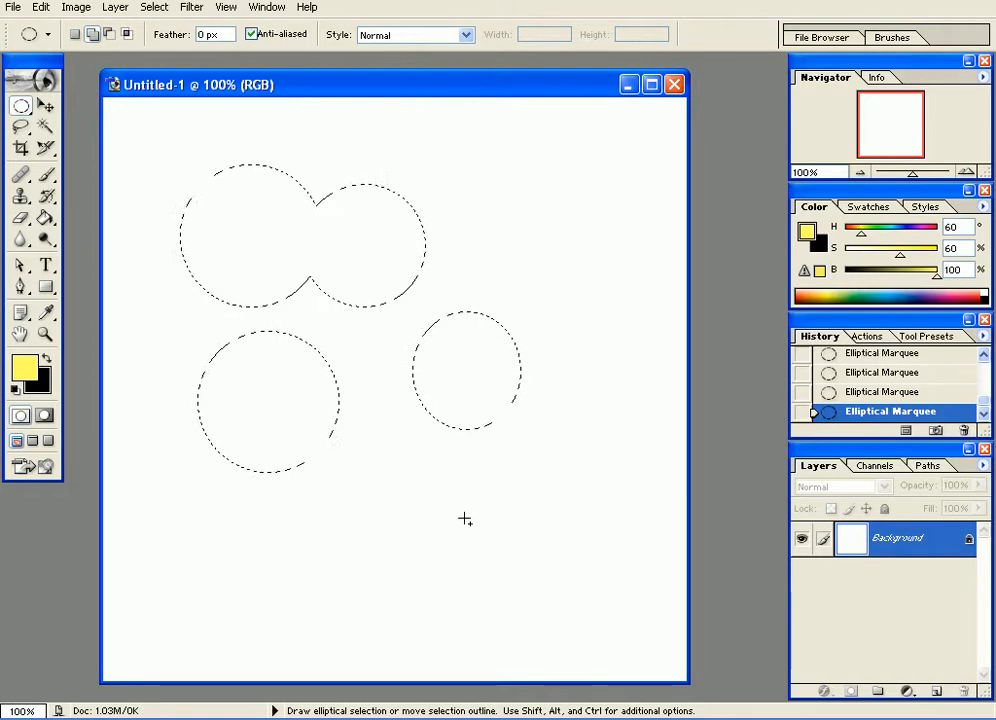
drag(441, 492, 344, 405)
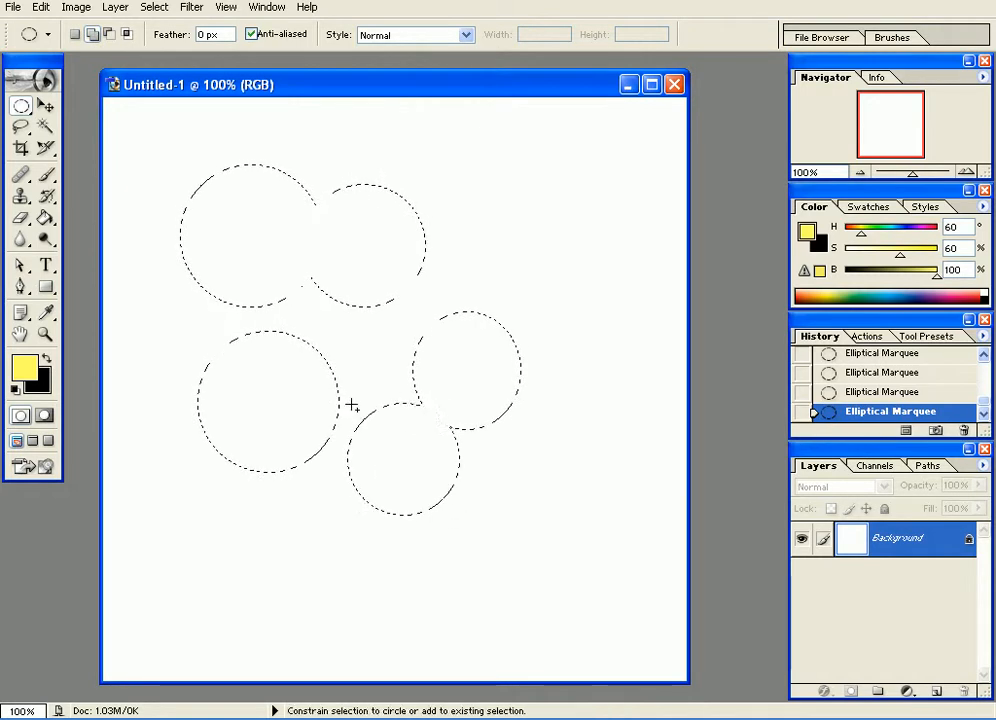
drag(562, 253, 467, 165)
drag(565, 302, 507, 230)
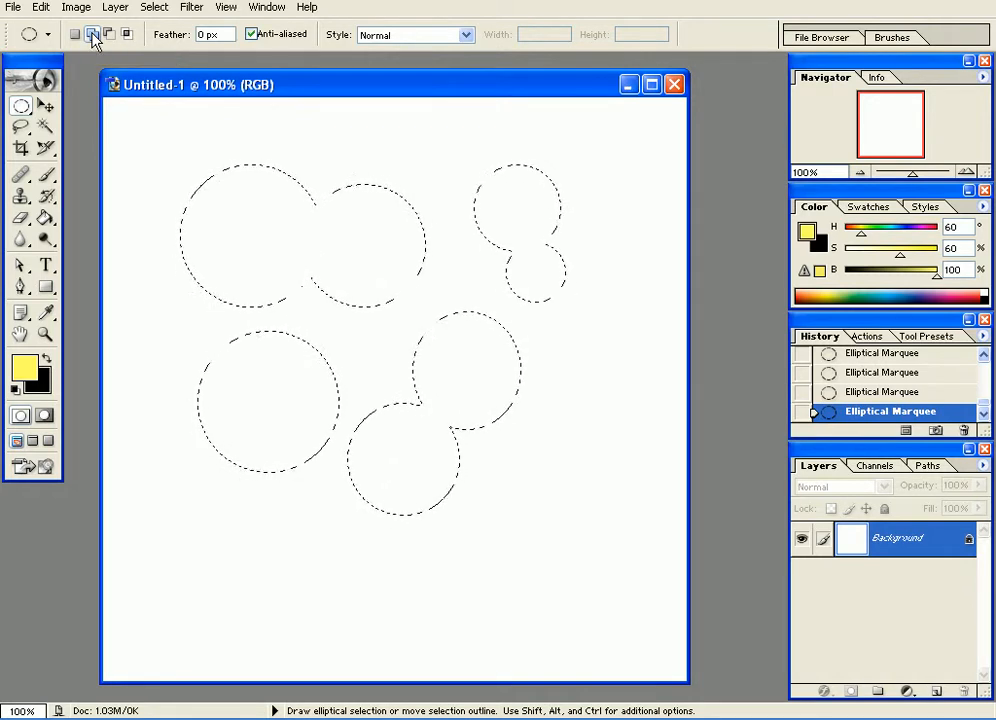
Create a new layer and paint yellow brush strokes across the selected circles.
click(936, 691)
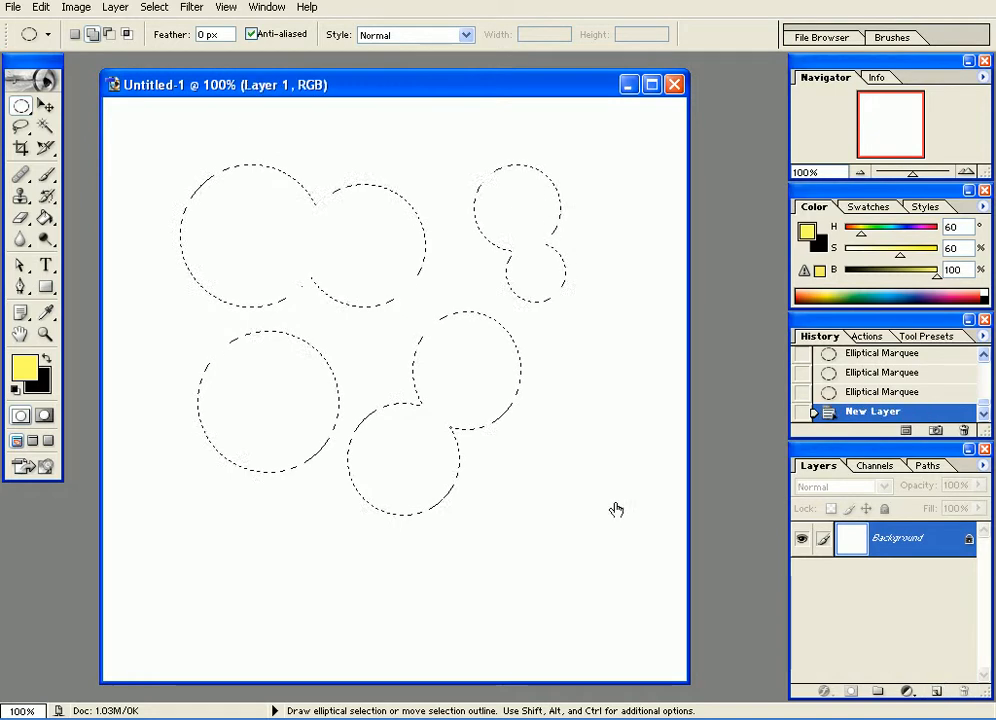
click(46, 175)
click(91, 177)
drag(229, 240, 503, 207)
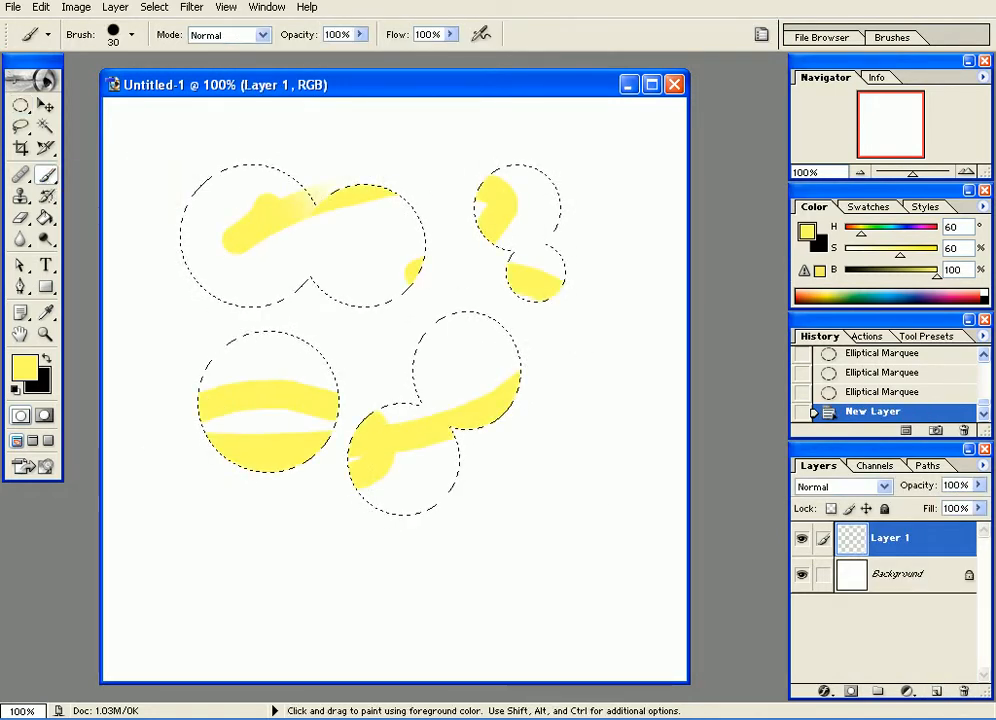
drag(161, 277, 423, 261)
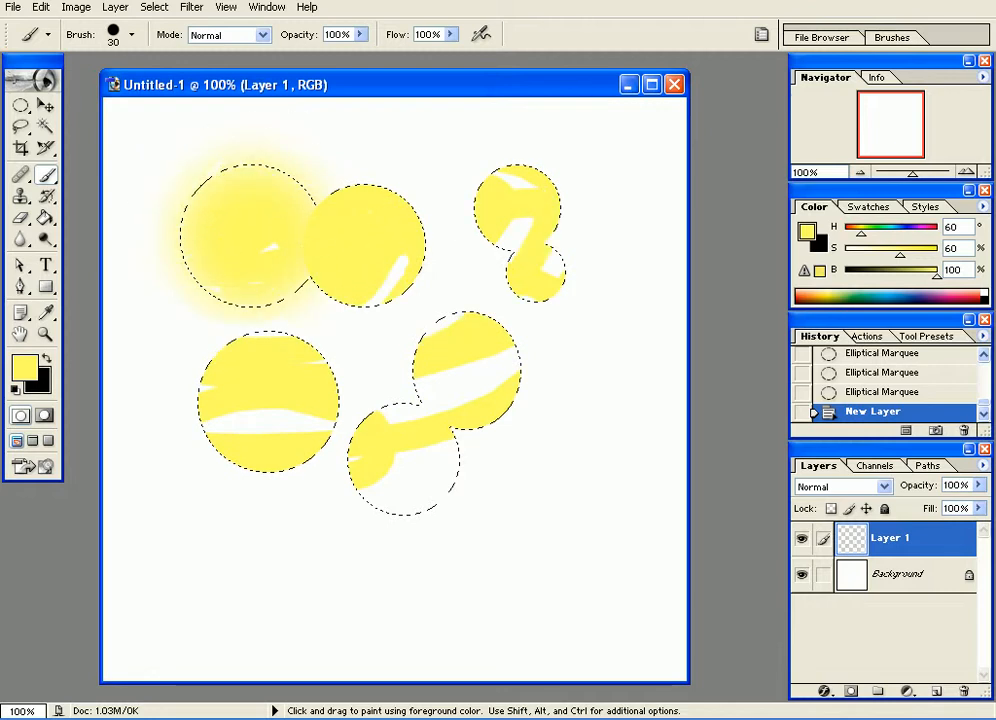
drag(259, 425, 270, 425)
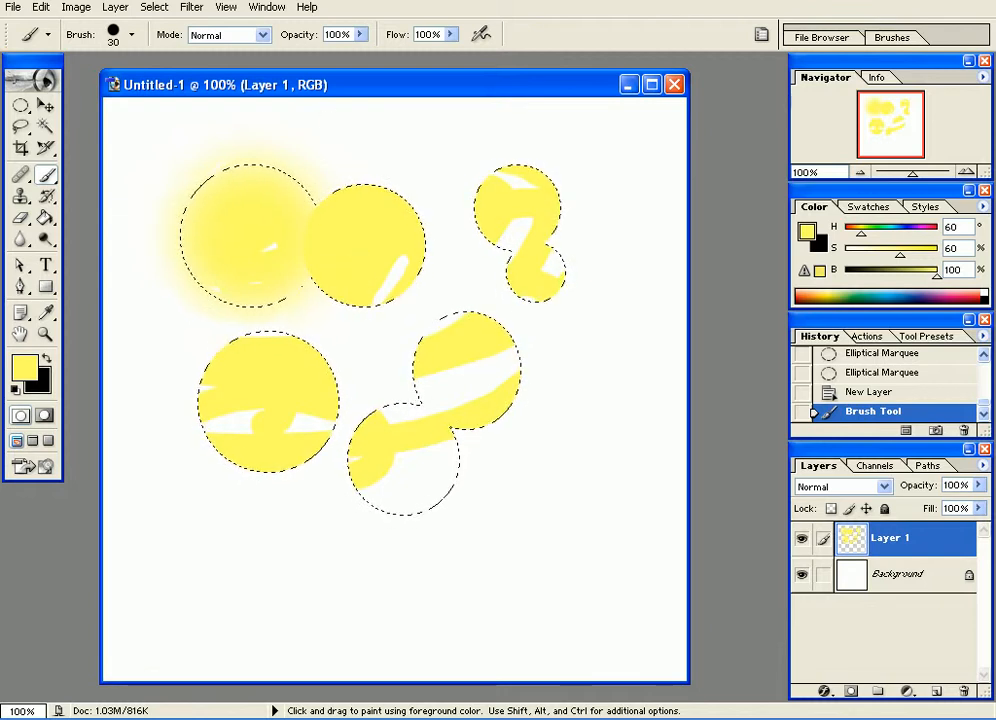
Set the foreground colour's hue to 15 and paint orange strokes over the yellow inside the selected circles.
drag(858, 245, 852, 238)
drag(462, 284, 238, 151)
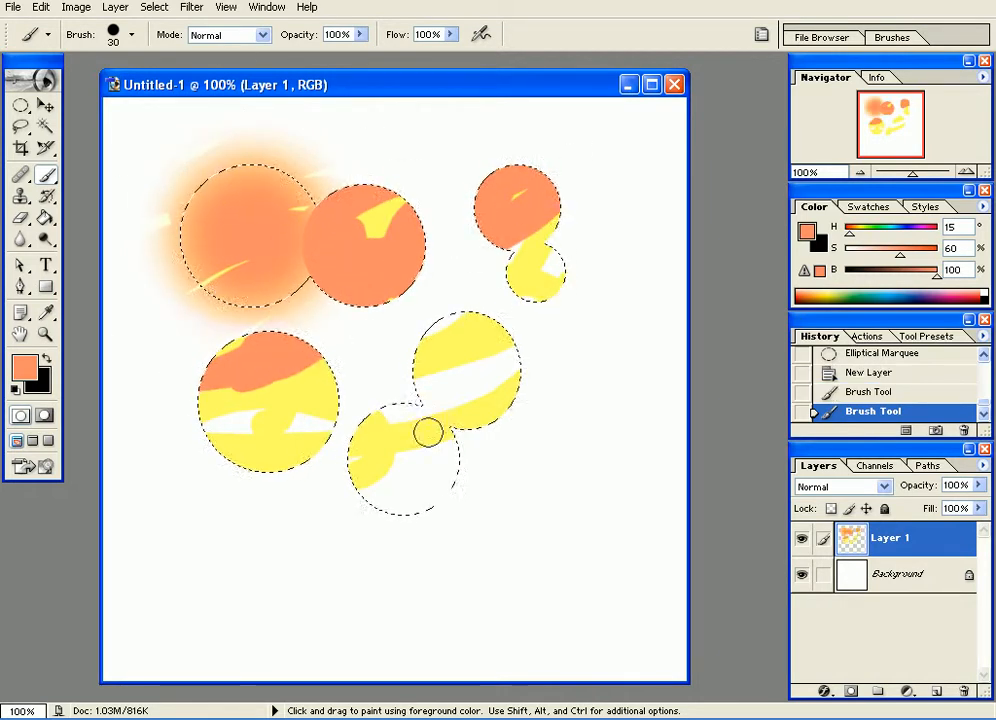
mouse_move(423, 448)
mouse_down()
mouse_move(521, 272)
mouse_move(253, 482)
mouse_move(378, 320)
mouse_up()
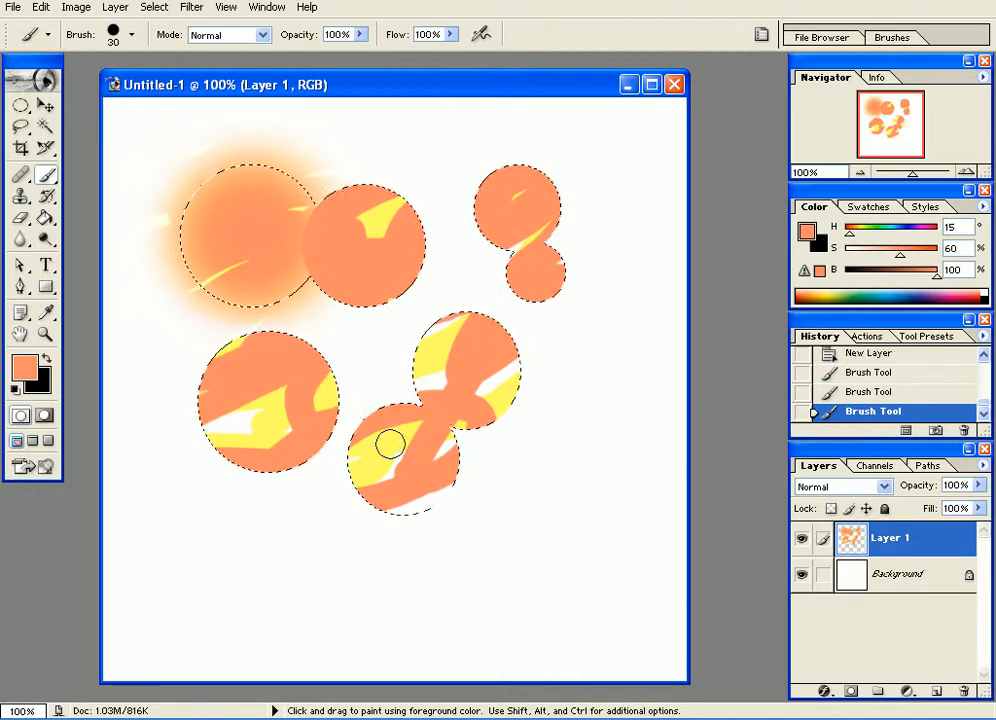
Deselect the circles and move the painted layer slightly right and down on the canvas.
click(45, 106)
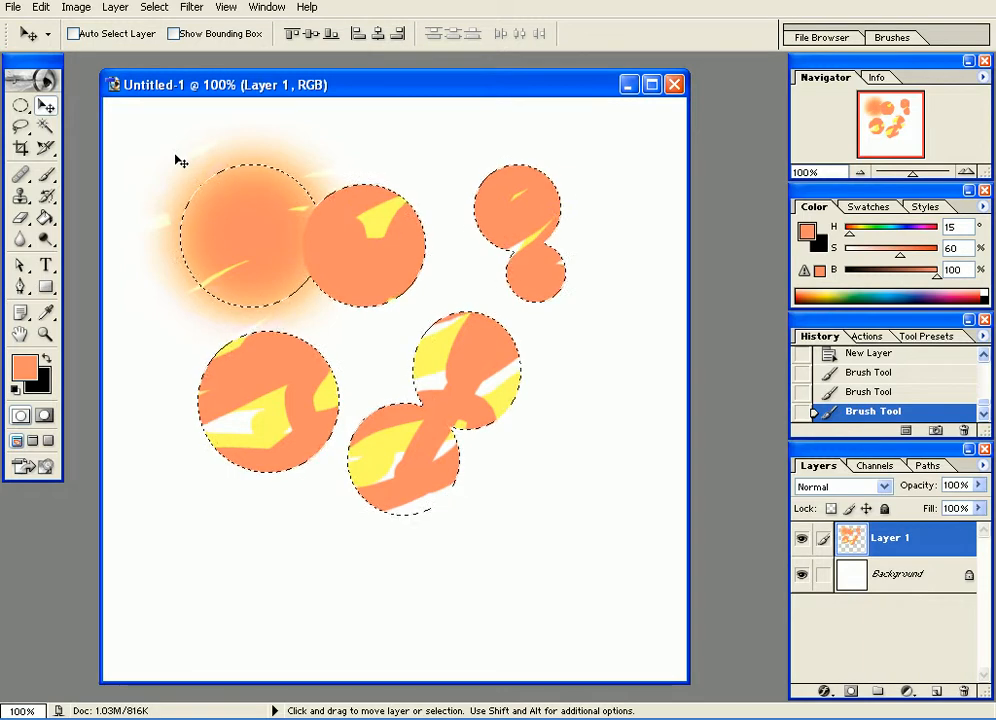
key(ctrl+d)
drag(378, 307, 405, 285)
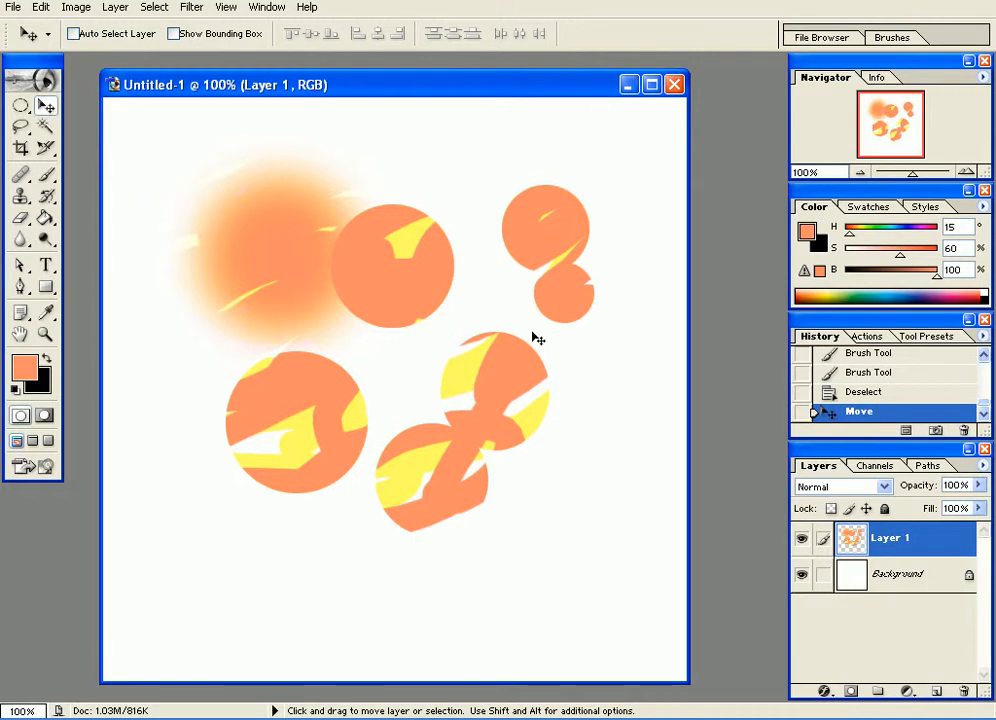
drag(480, 348, 420, 253)
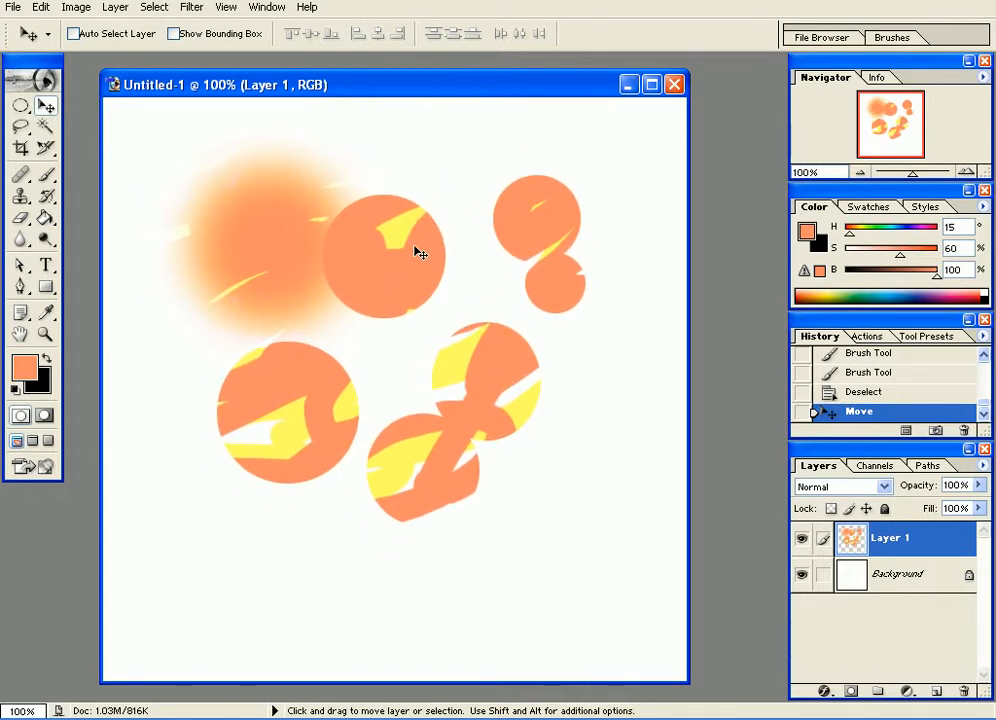
Rename Layer 1 as circles and move its artwork slightly down.
double_click(891, 541)
text(circles)
key(Return)
double_click(886, 538)
key(Return)
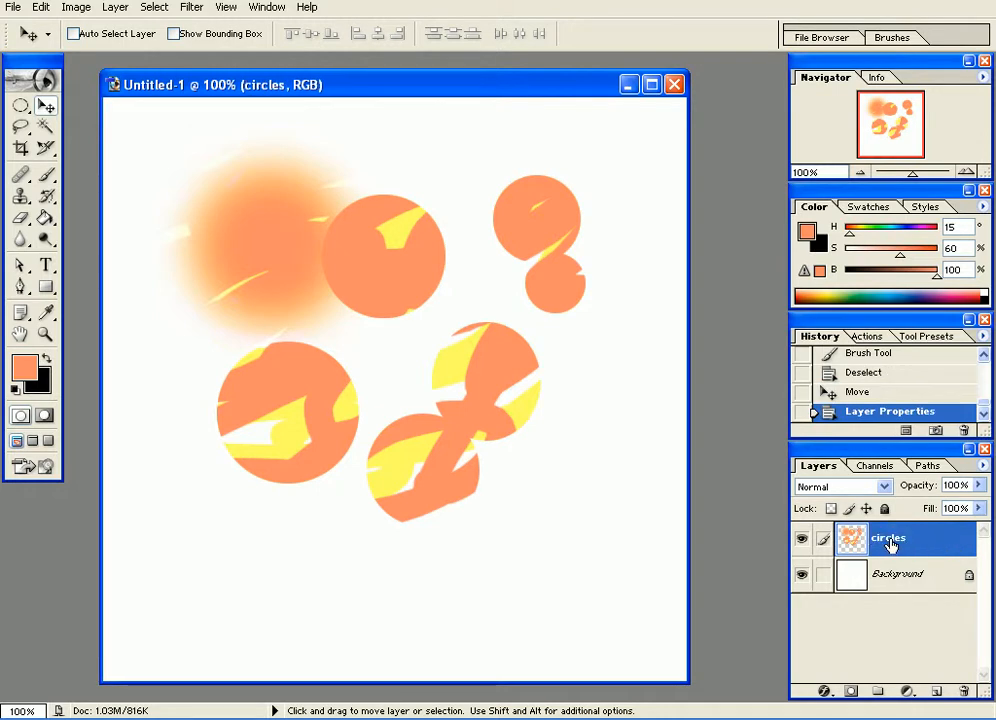
mouse_move(409, 308)
mouse_down()
mouse_move(389, 309)
mouse_move(401, 286)
mouse_up()
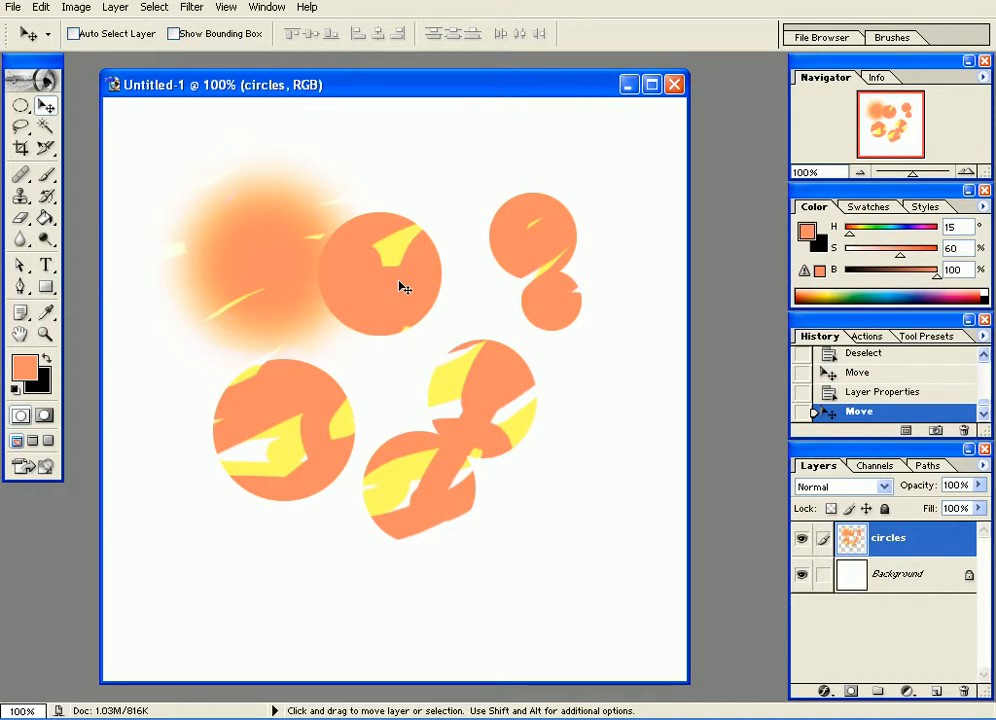
mouse_move(400, 287)
mouse_down()
mouse_move(418, 307)
mouse_move(402, 289)
mouse_move(393, 299)
mouse_move(403, 282)
mouse_move(395, 291)
mouse_up()
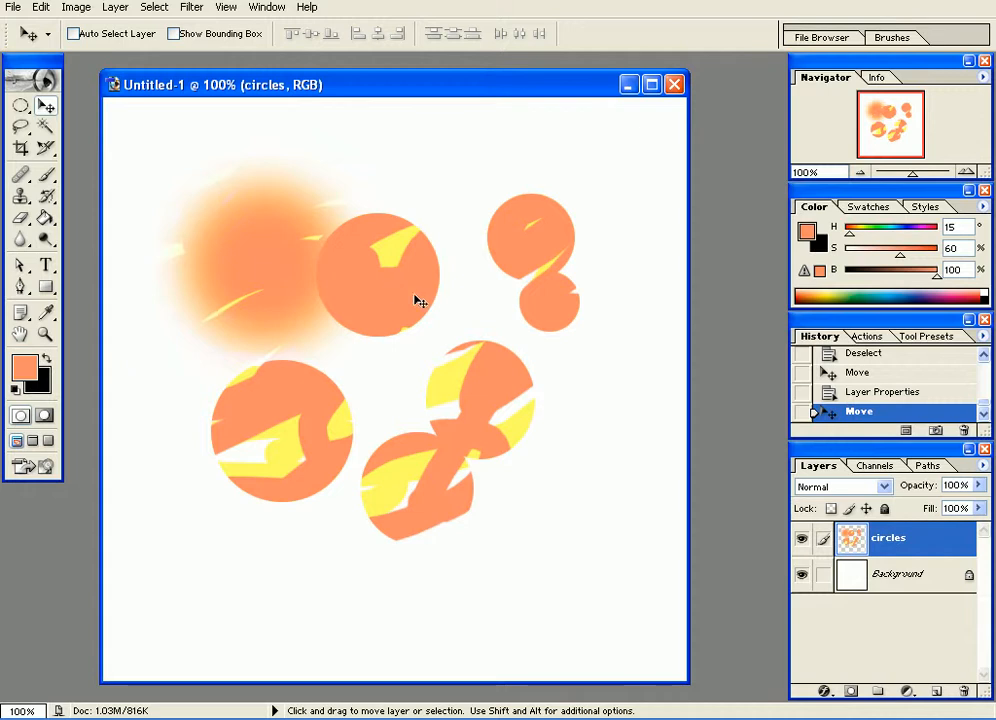
Duplicate the circles layer as "circles blue" and offset the copy up and to the right of the original.
right_click(891, 543)
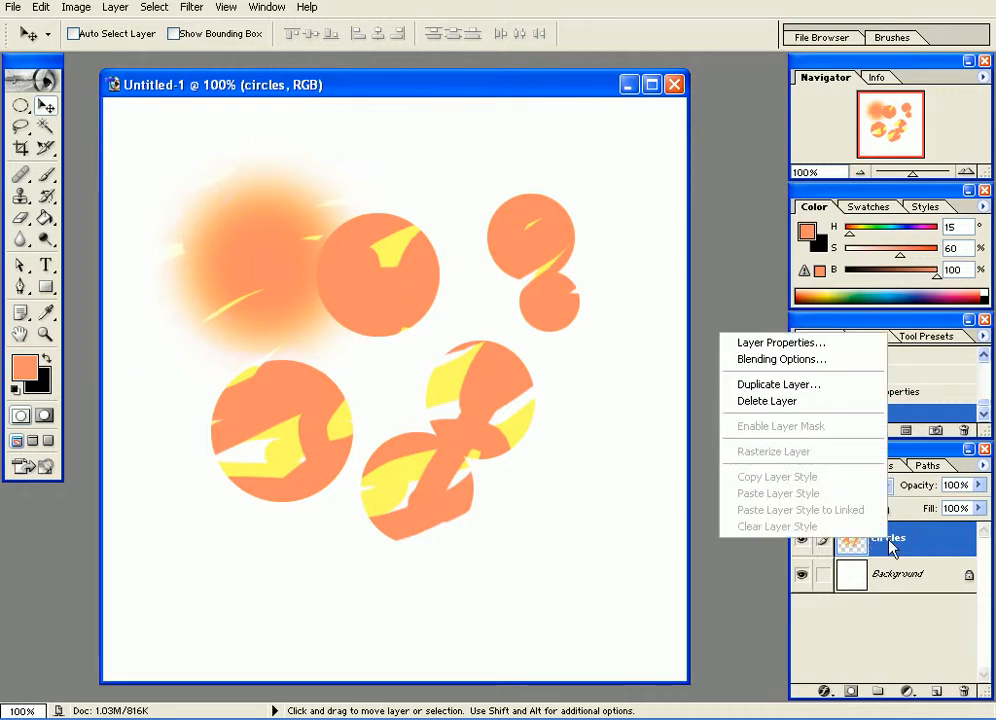
click(779, 385)
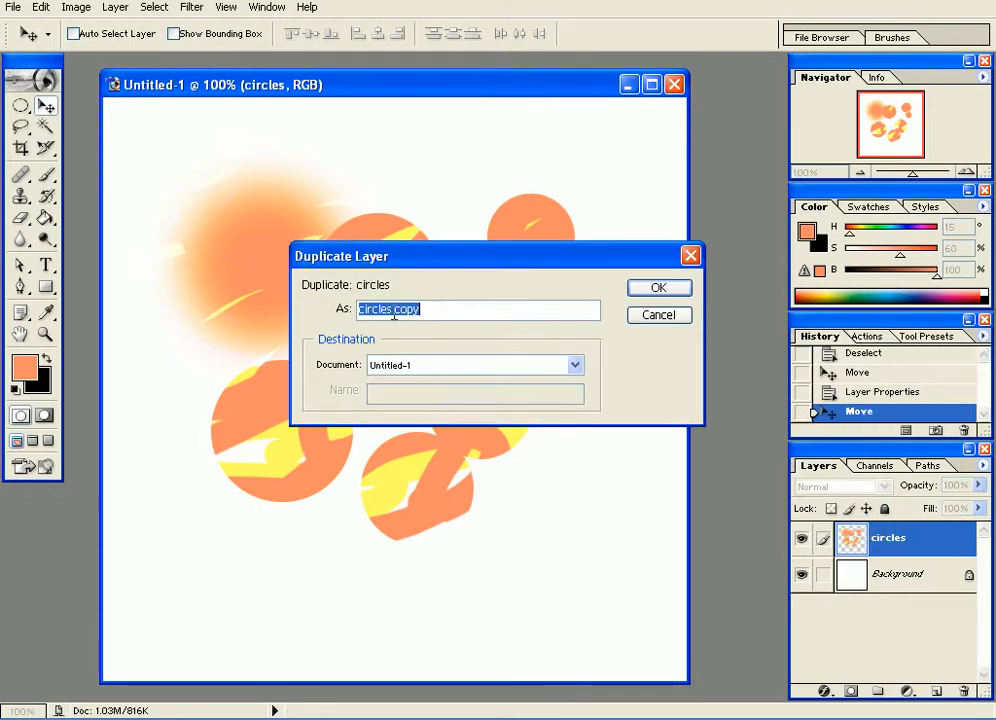
drag(390, 308, 481, 304)
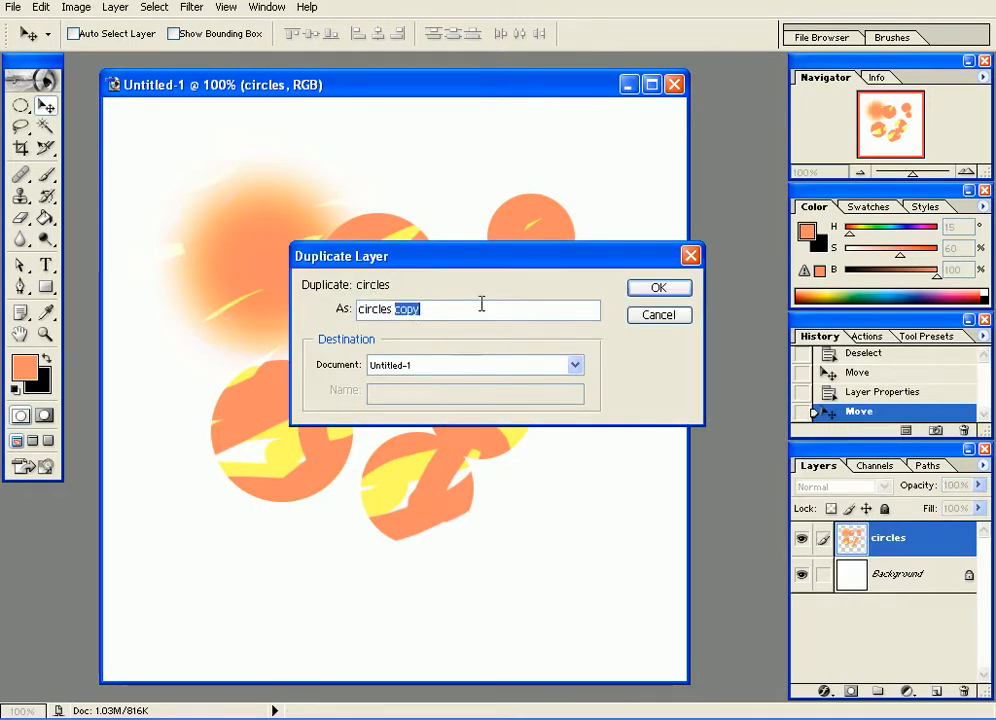
text(blue)
key(Return)
drag(458, 313, 451, 267)
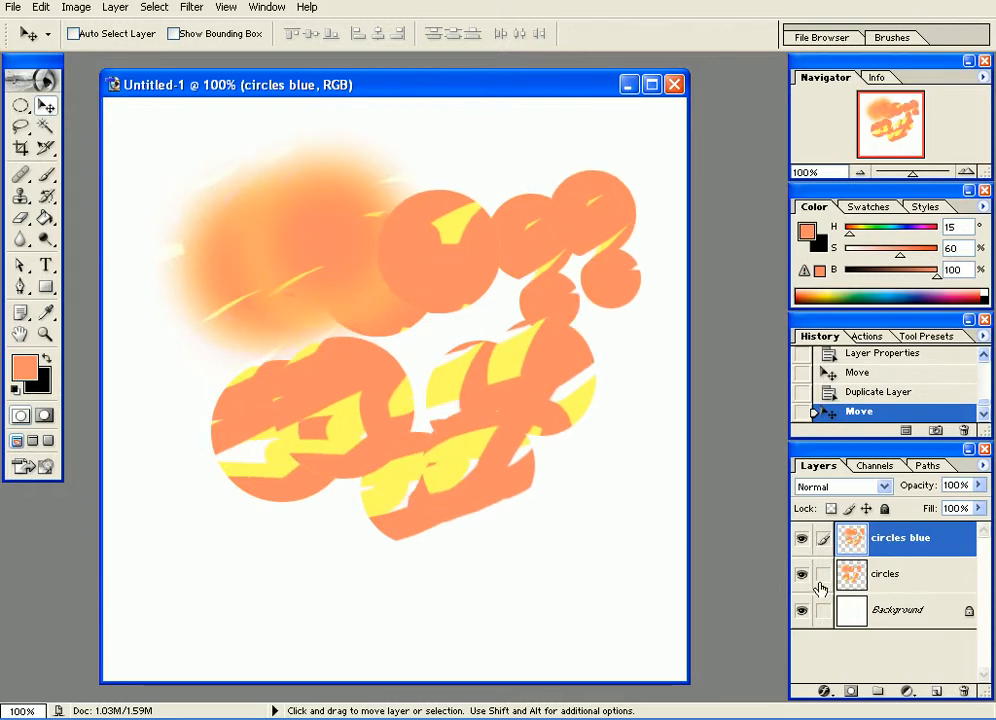
Rename the original circles layer as "circles red".
double_click(884, 574)
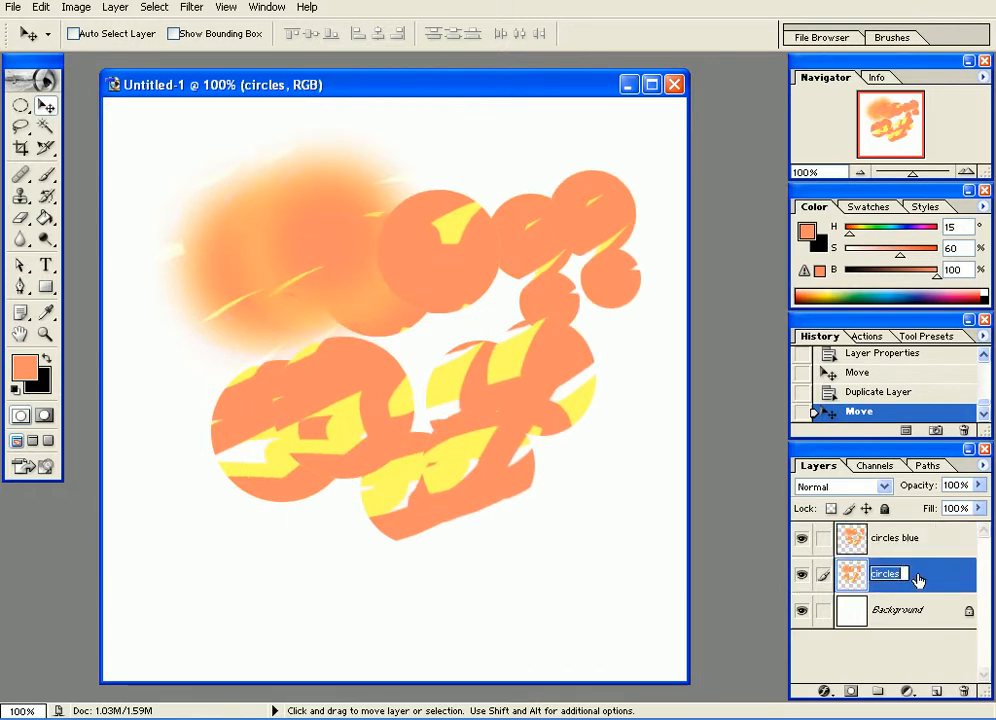
text(red)
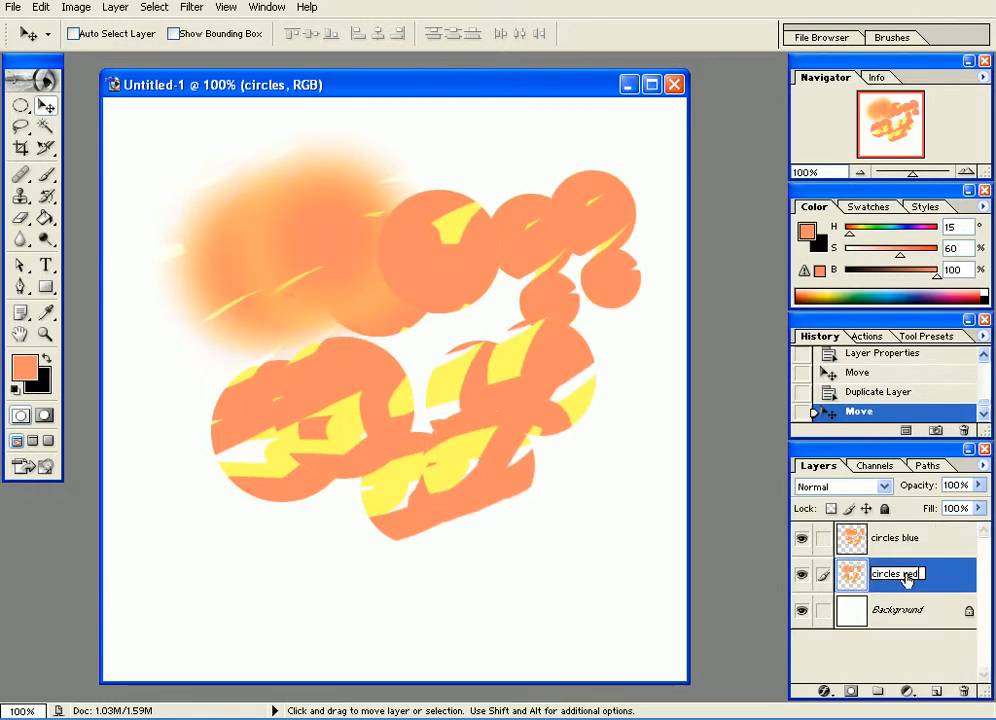
key(Return)
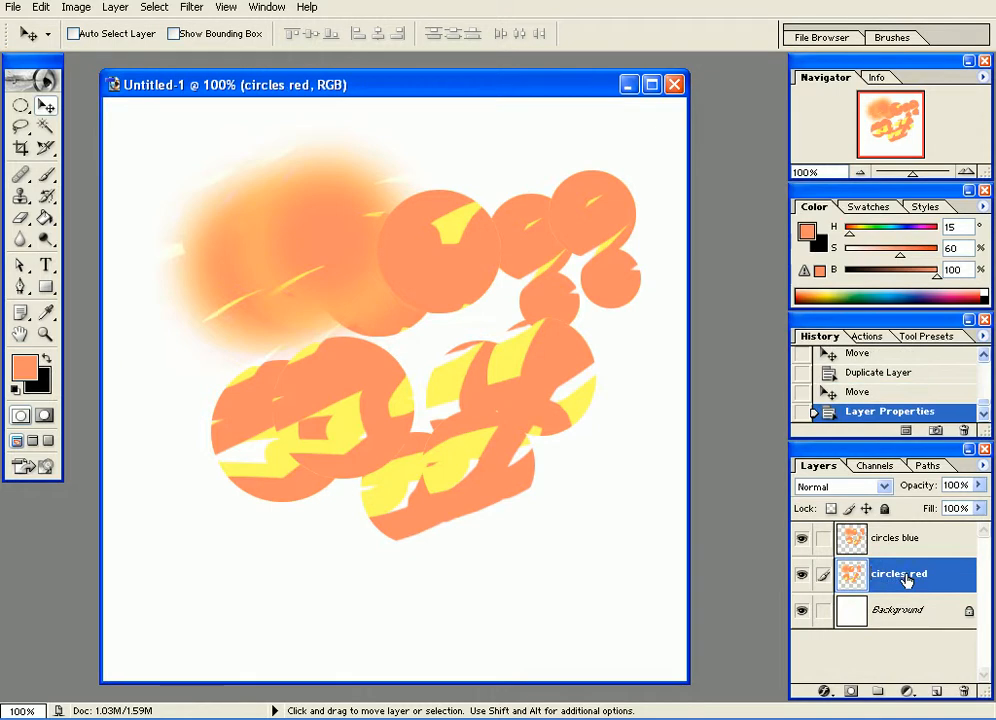
Hide the circles red layer and move the circles blue artwork back toward the left of the canvas.
click(801, 574)
click(880, 540)
drag(408, 336, 367, 340)
Try a Paint Bucket fill in blue (H 201, S 100, B 81) on the large upper circles, and undo it.
click(45, 219)
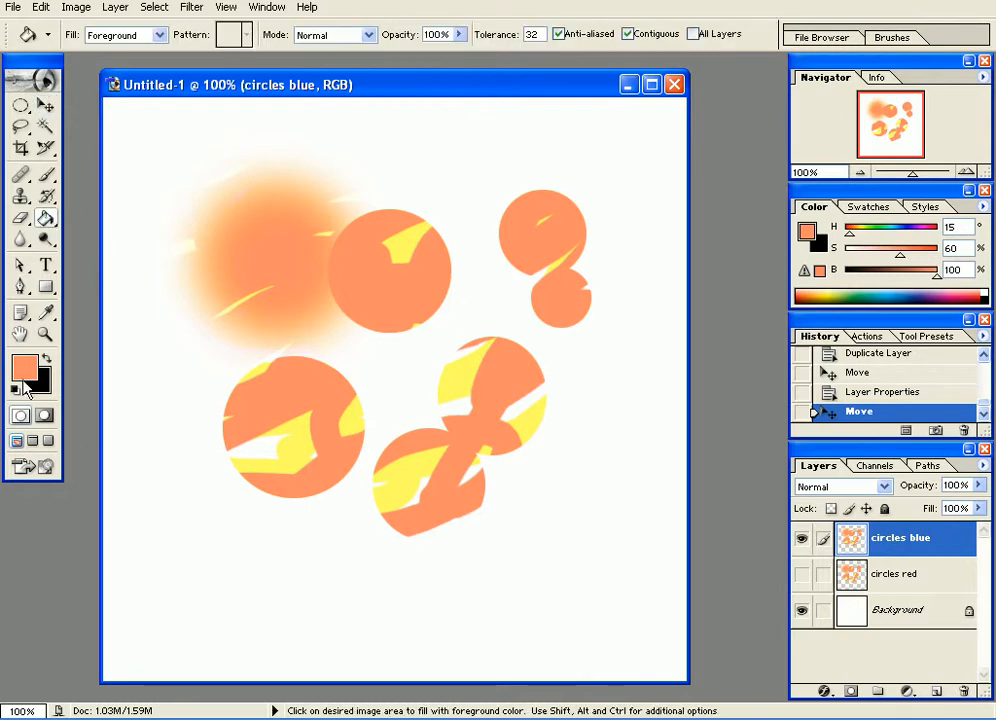
click(905, 291)
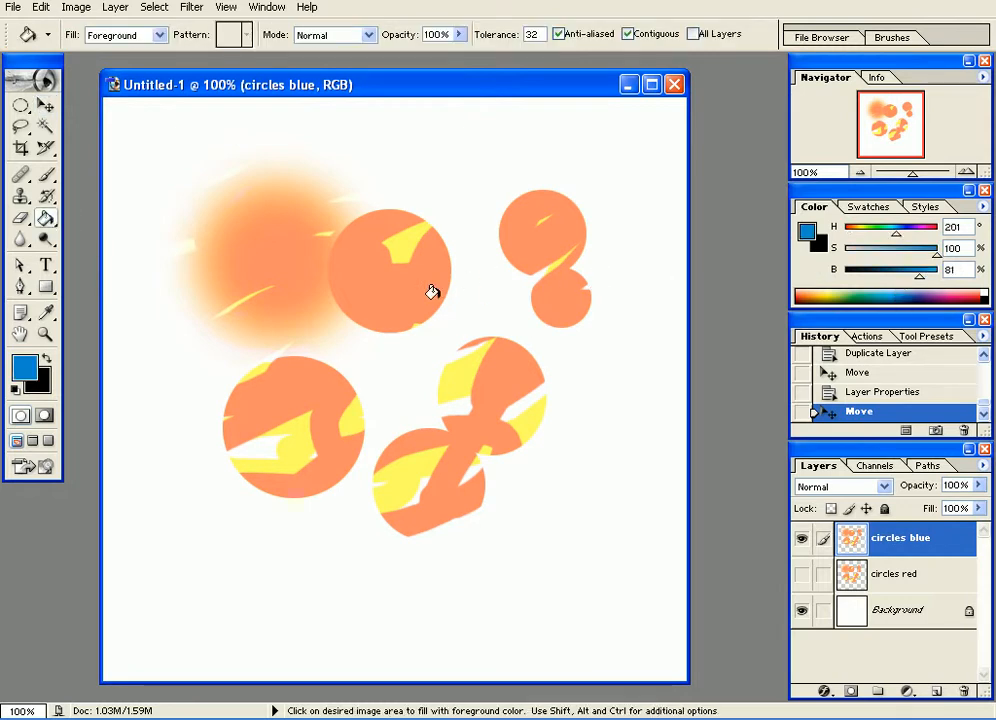
click(342, 231)
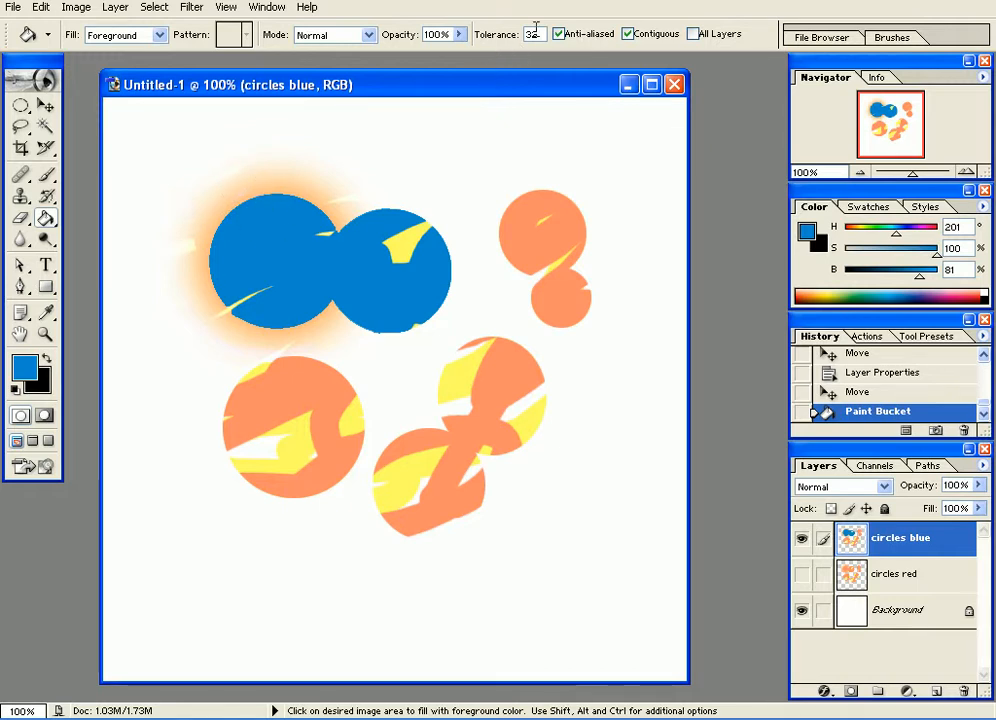
key(ctrl+z)
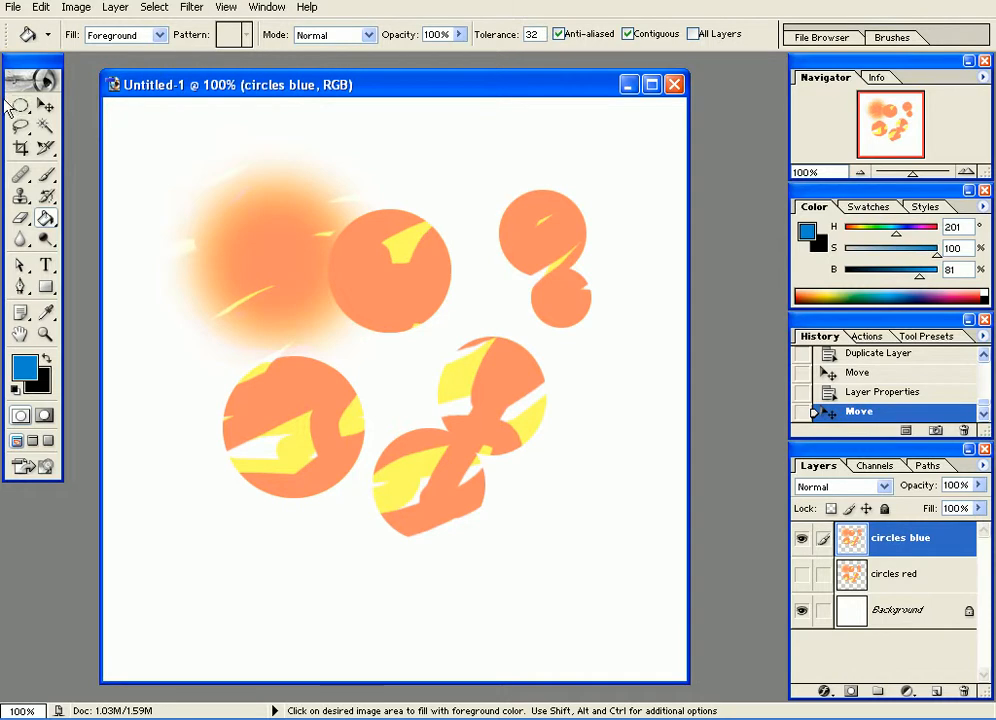
Move the circles blue artwork slightly to the left and up.
click(45, 104)
drag(311, 252, 354, 279)
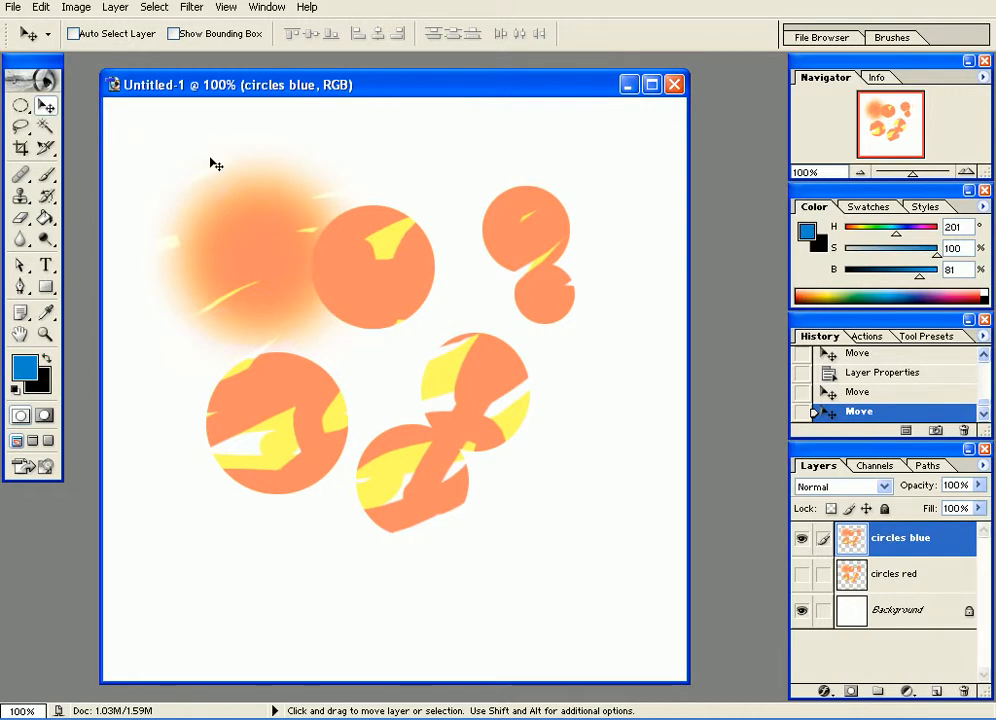
Try Hue/Saturation on the entire circles blue layer with hue shifts of -126 and -116, comparing the preview off and on, and cancel it.
click(76, 7)
mouse_move(88, 54)
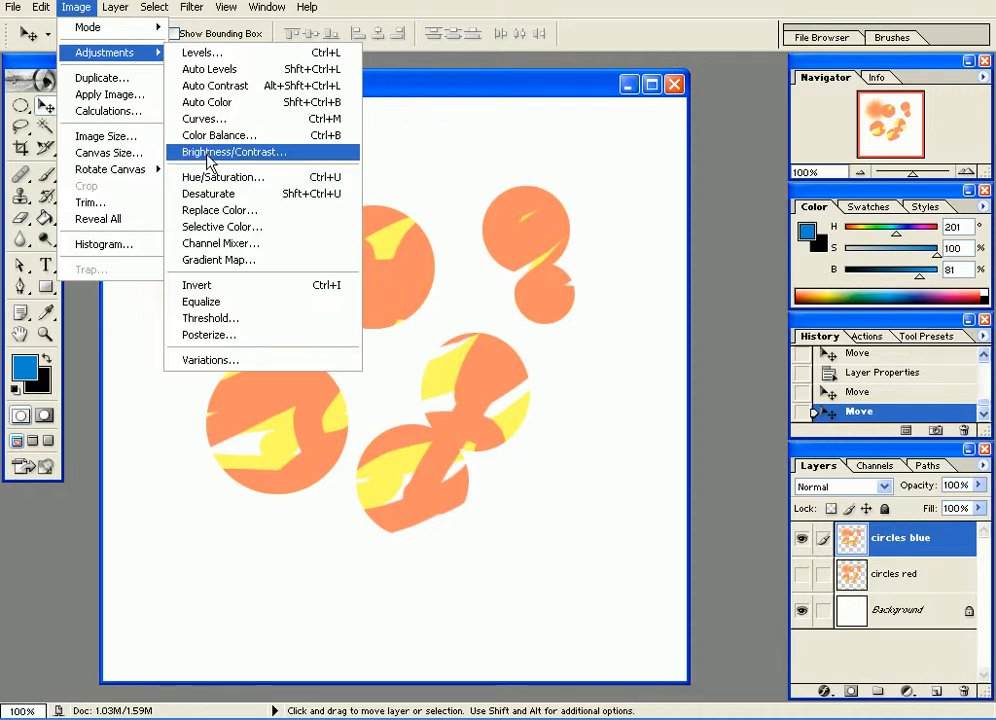
click(289, 177)
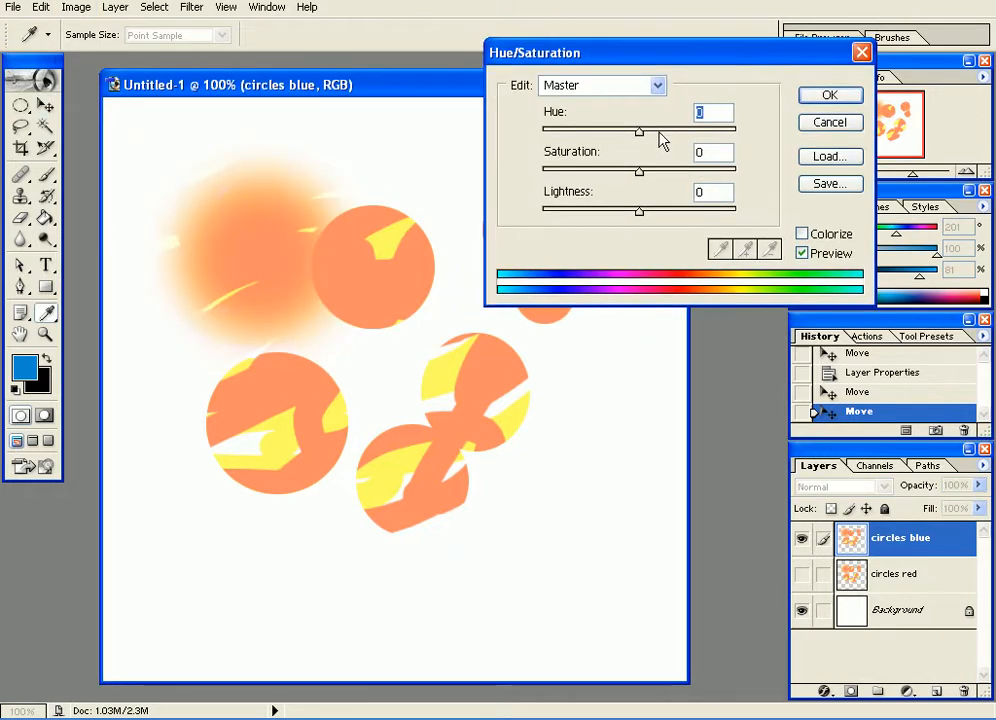
drag(644, 141, 566, 137)
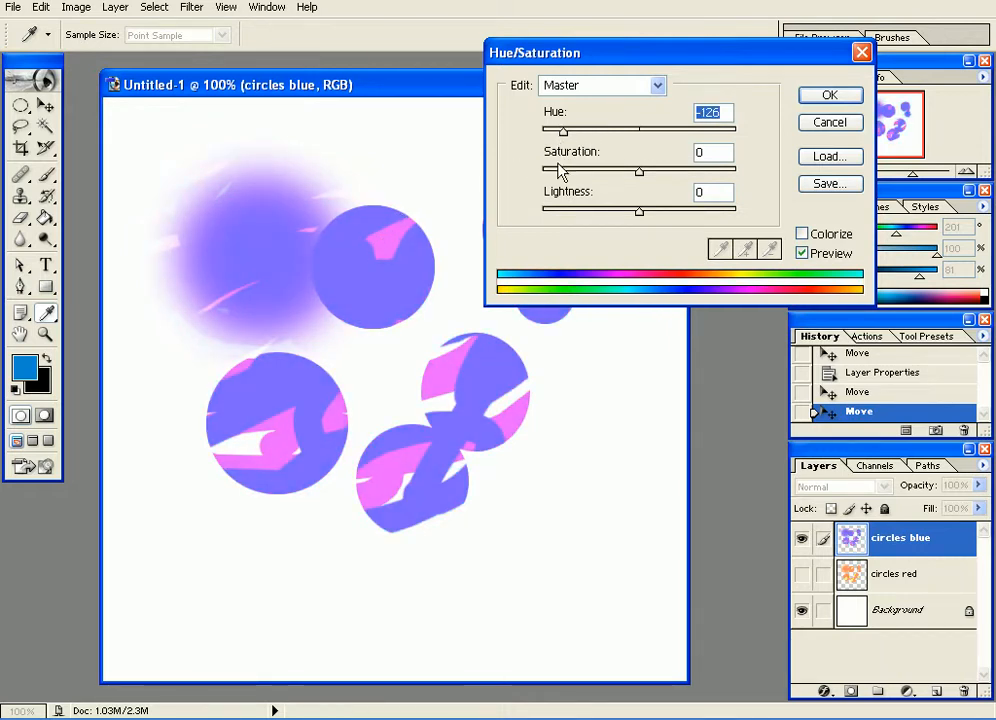
click(820, 256)
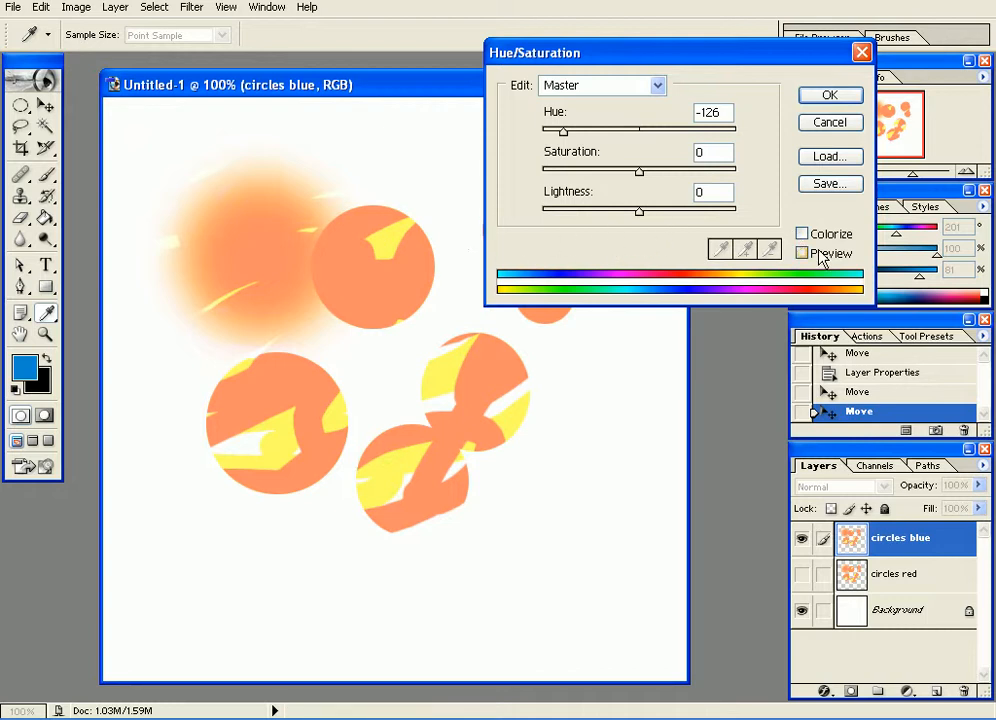
click(804, 254)
drag(561, 133, 583, 140)
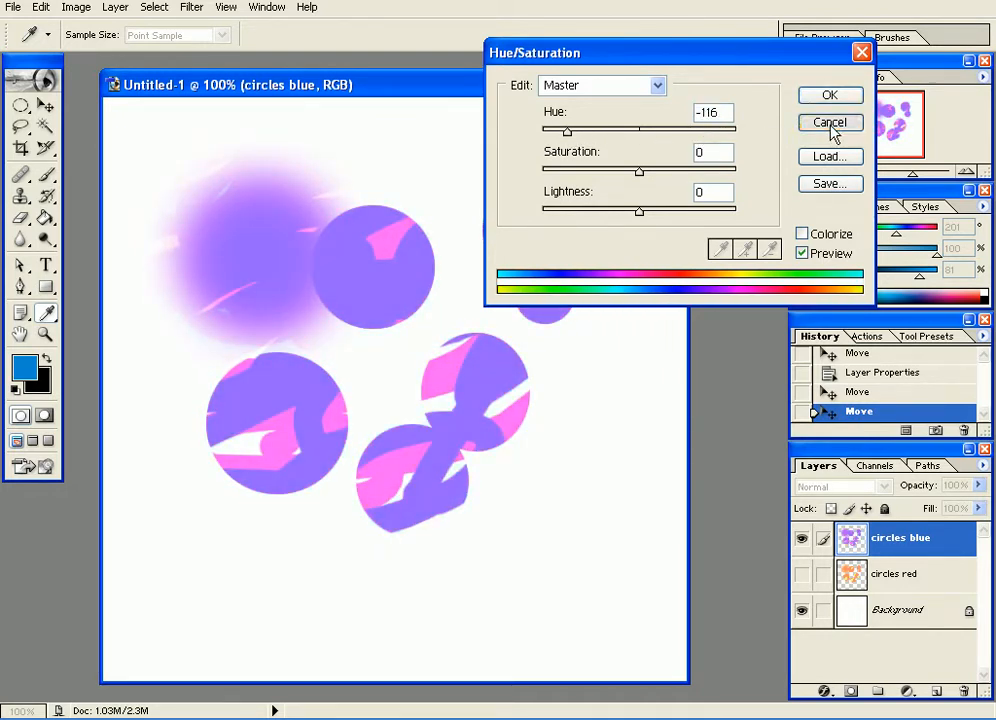
click(829, 122)
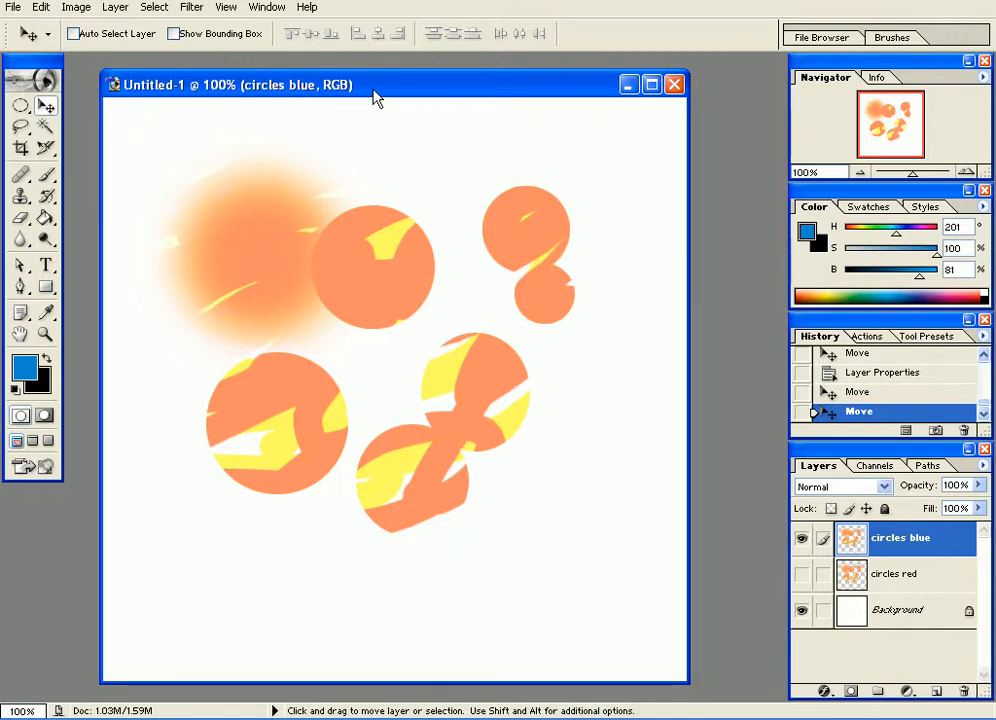
Start a Color Range selection on the circles blue layer and sample the orange of the large upper circle.
drag(374, 91, 370, 89)
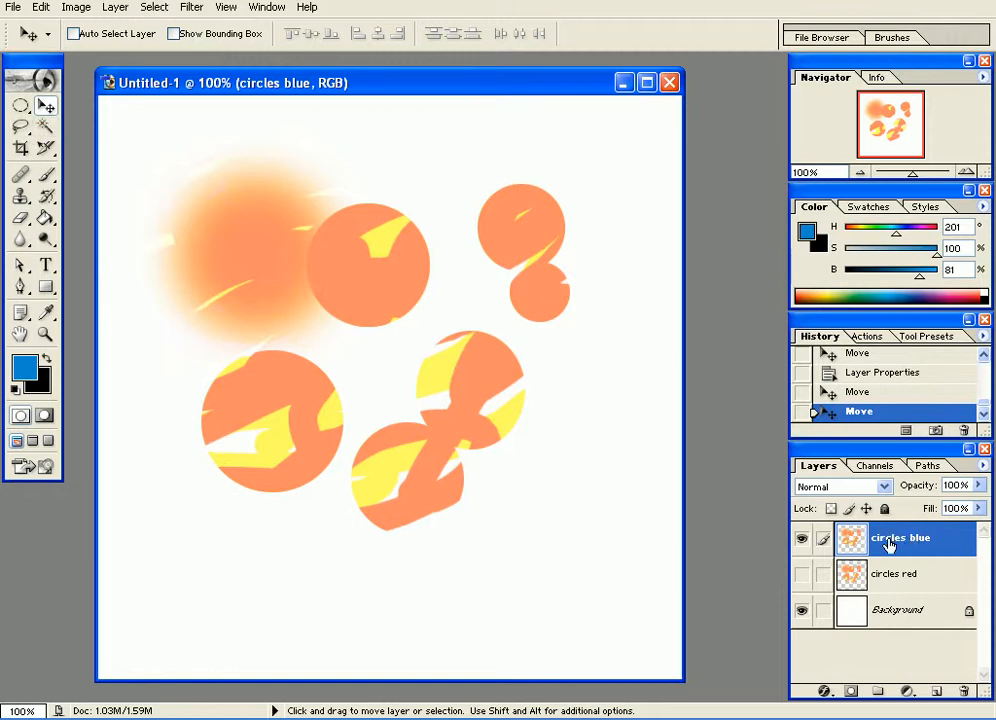
click(155, 9)
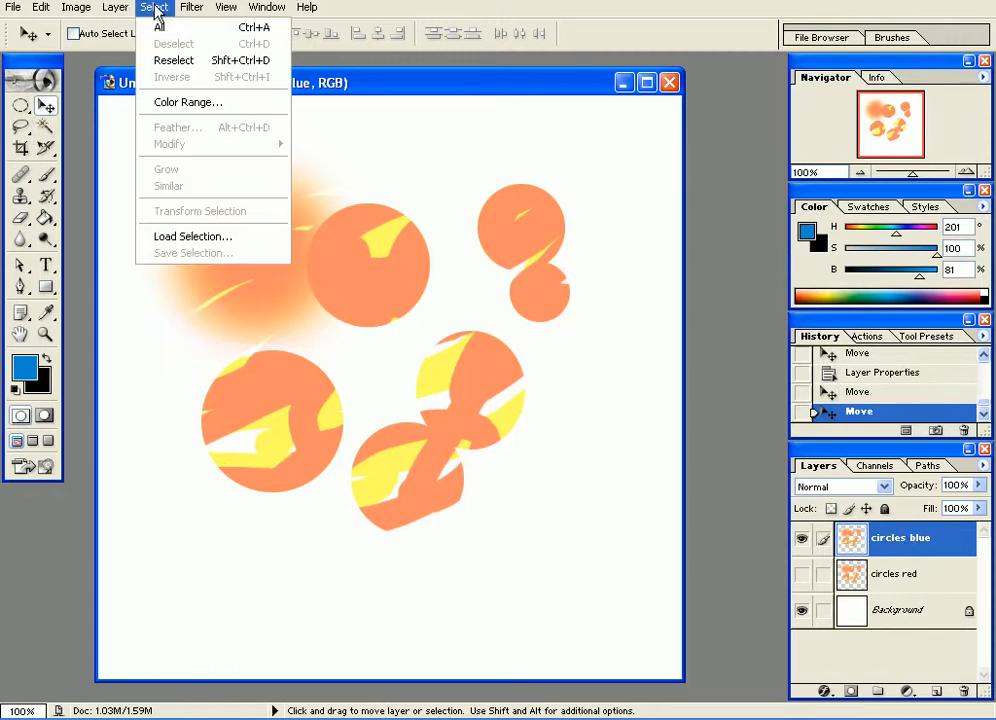
click(191, 105)
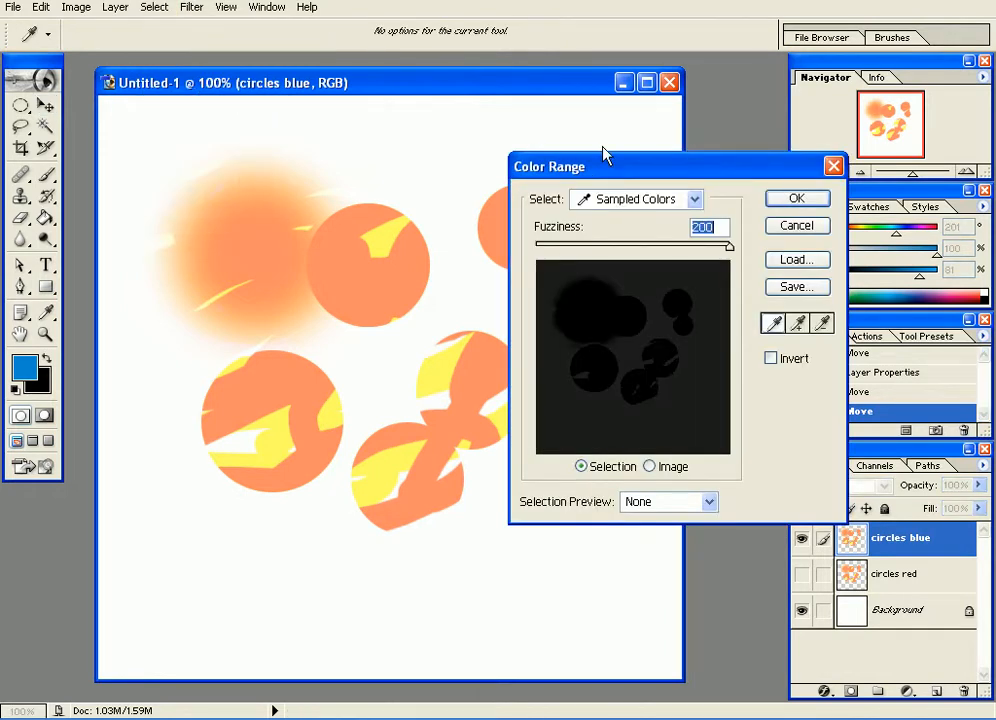
drag(606, 175, 603, 80)
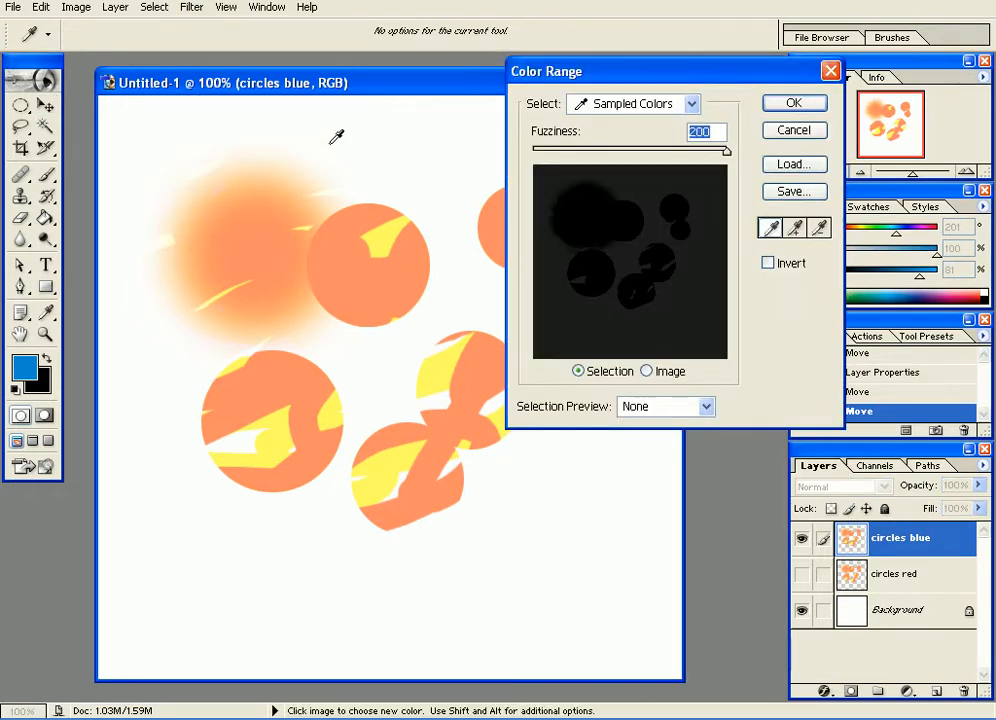
click(348, 258)
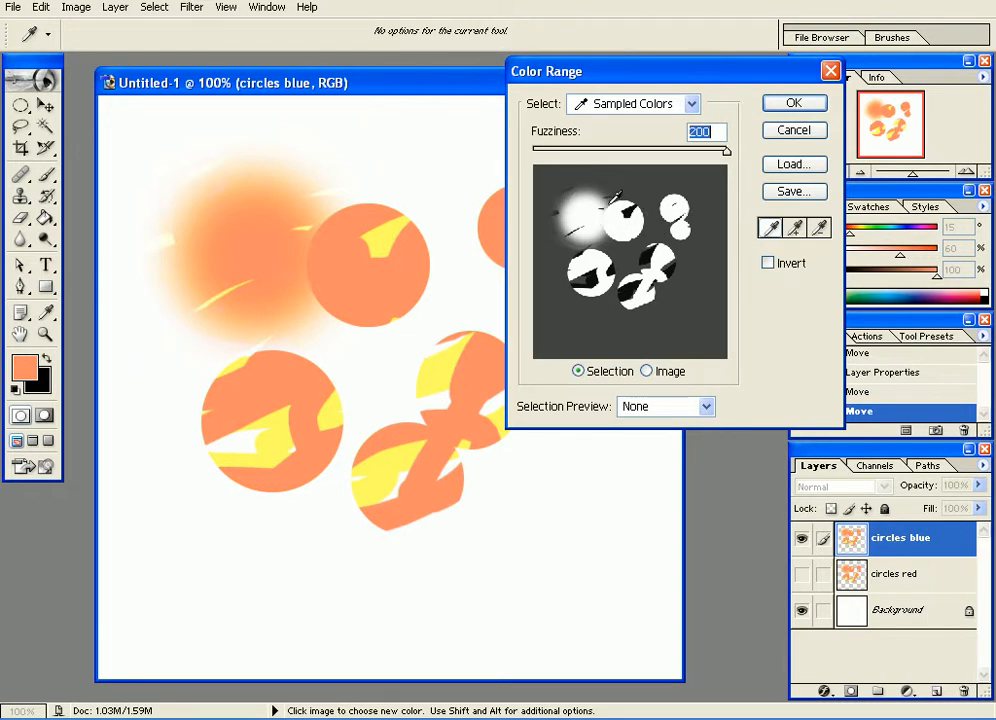
Compare fuzziness values of 0, 65 and 200, and create the orange Color Range selection with a fuzziness of 139.
drag(727, 158, 520, 163)
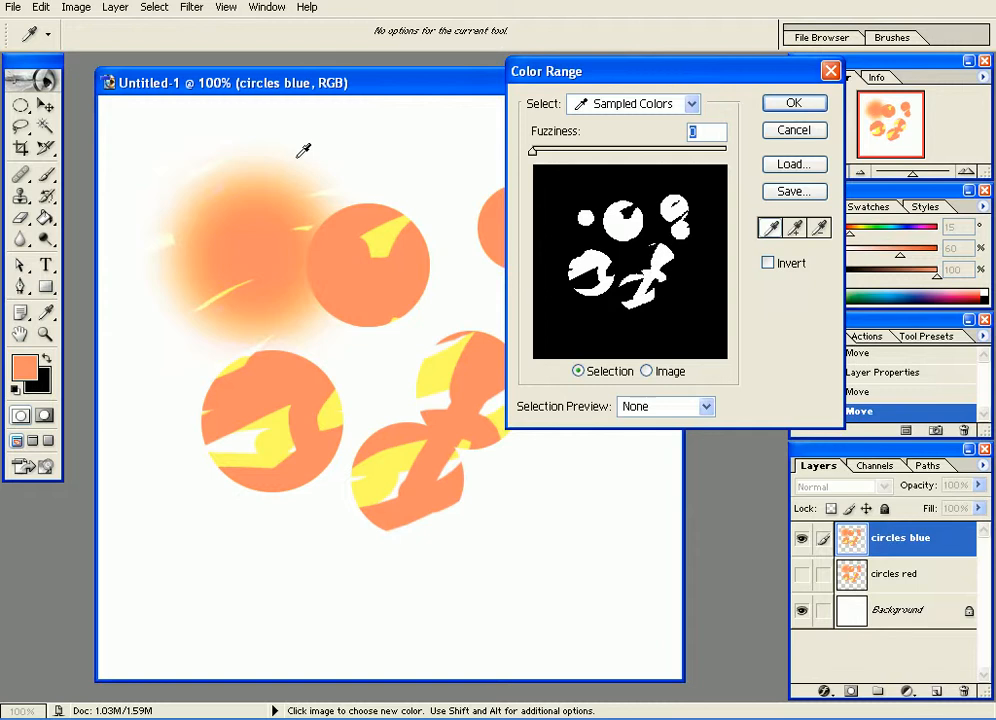
drag(534, 152, 596, 155)
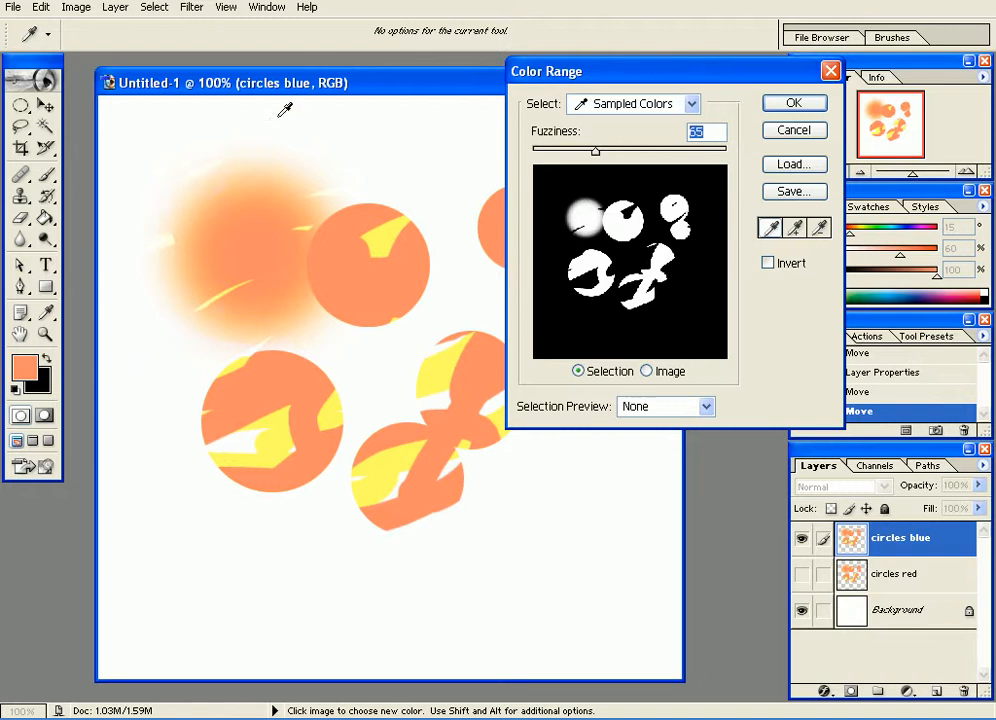
drag(596, 152, 814, 161)
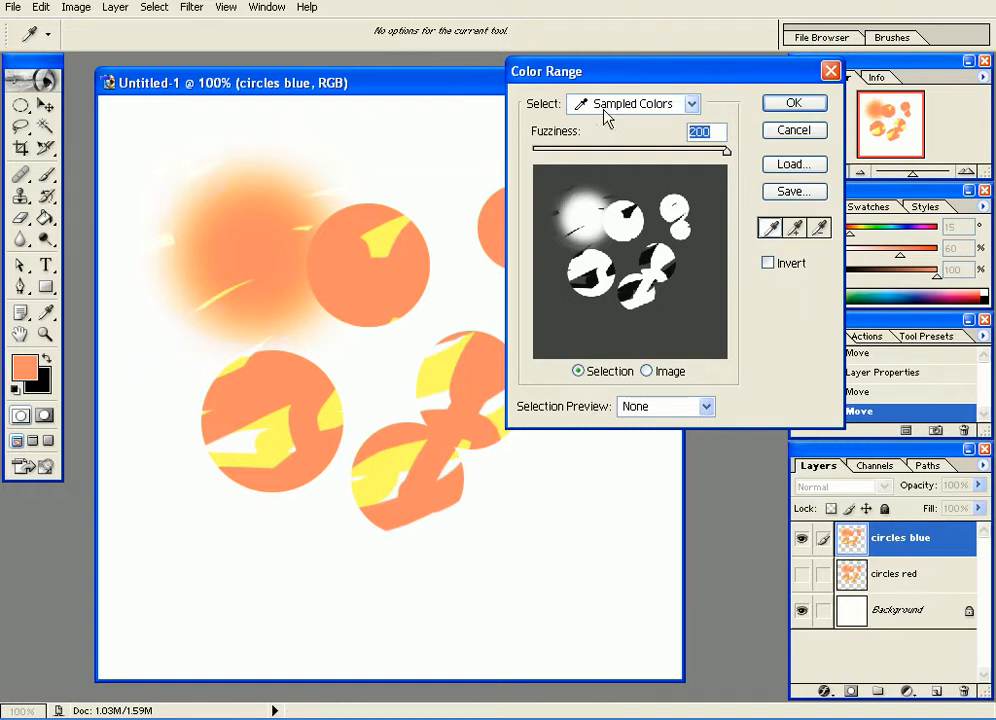
drag(728, 153, 668, 153)
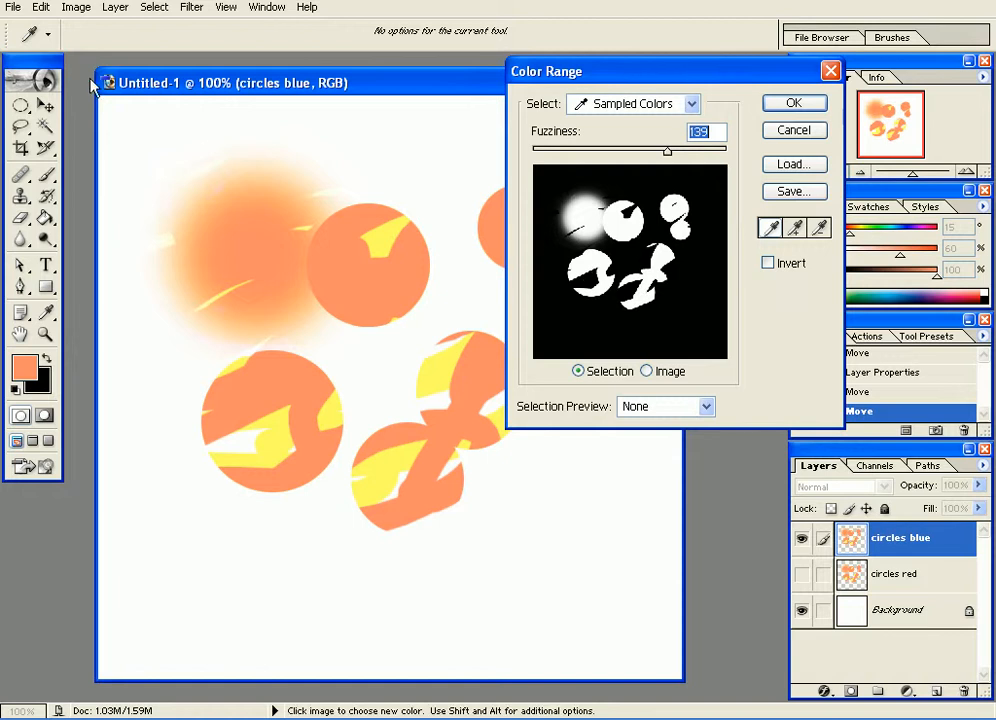
click(155, 8)
click(790, 108)
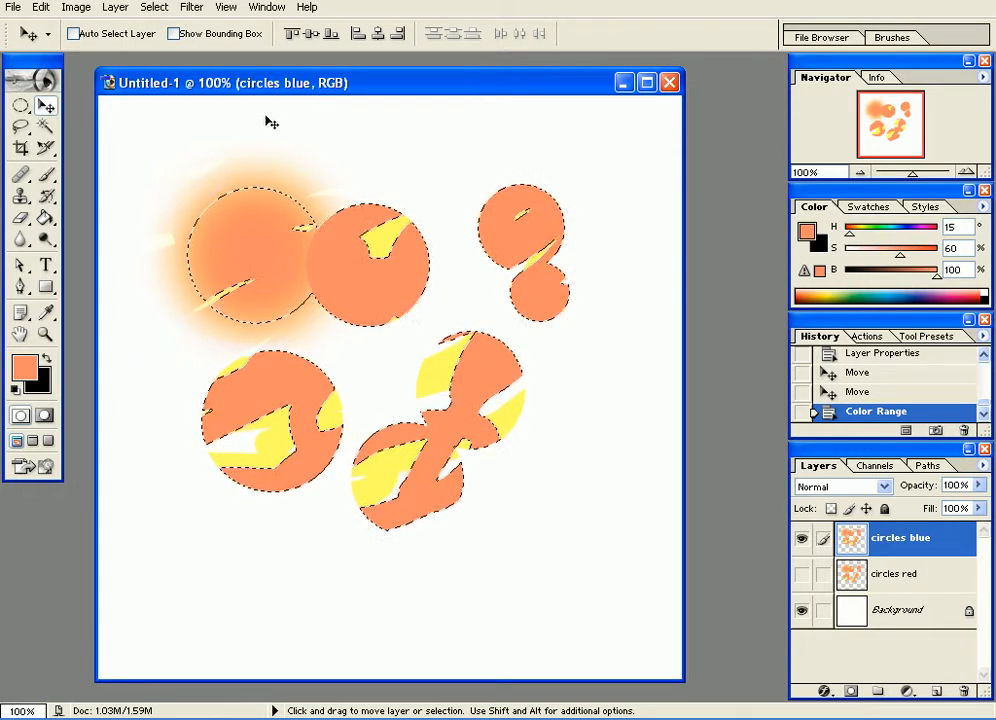
Try a Hue/Saturation hue shift of -143 on the selected orange areas, cancel it and clear the selection.
click(70, 10)
mouse_move(68, 58)
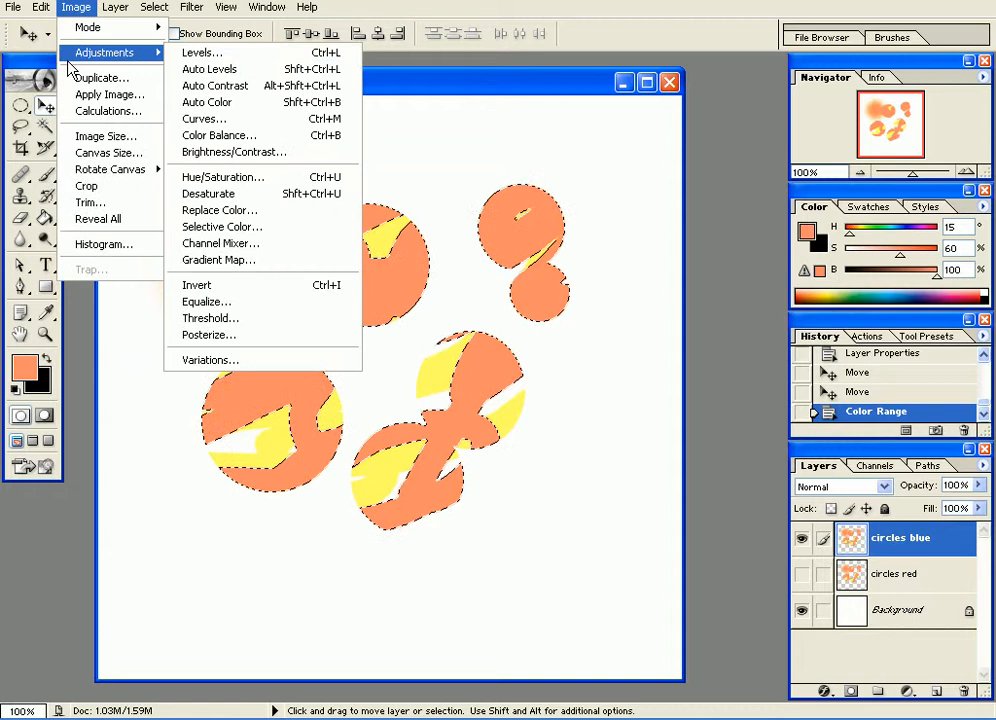
click(228, 178)
drag(688, 50, 759, 28)
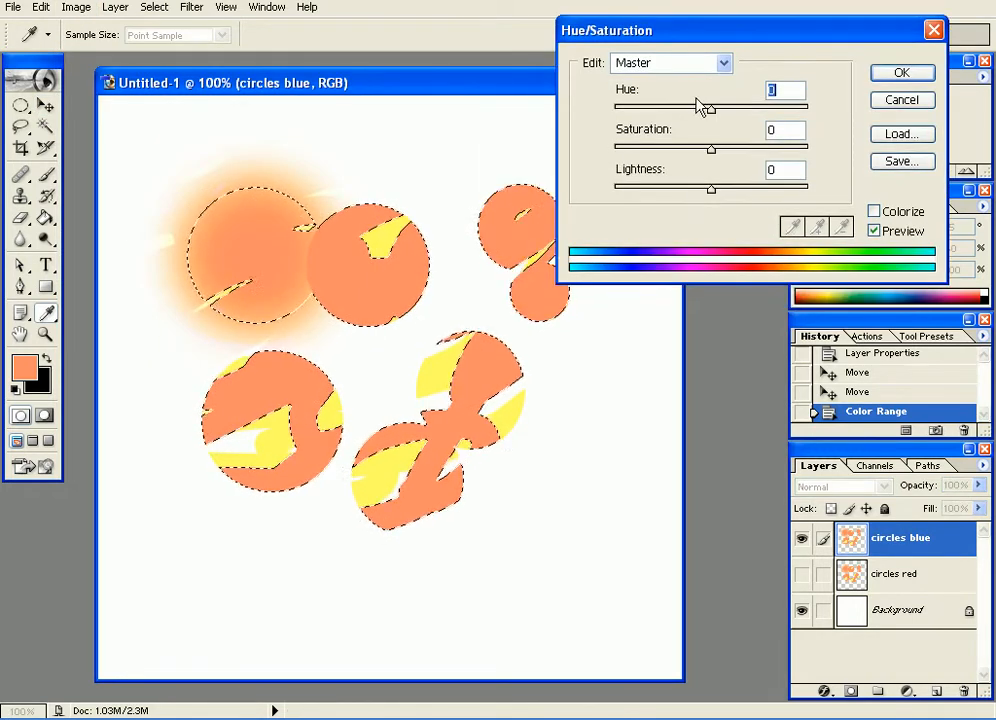
drag(711, 108, 628, 113)
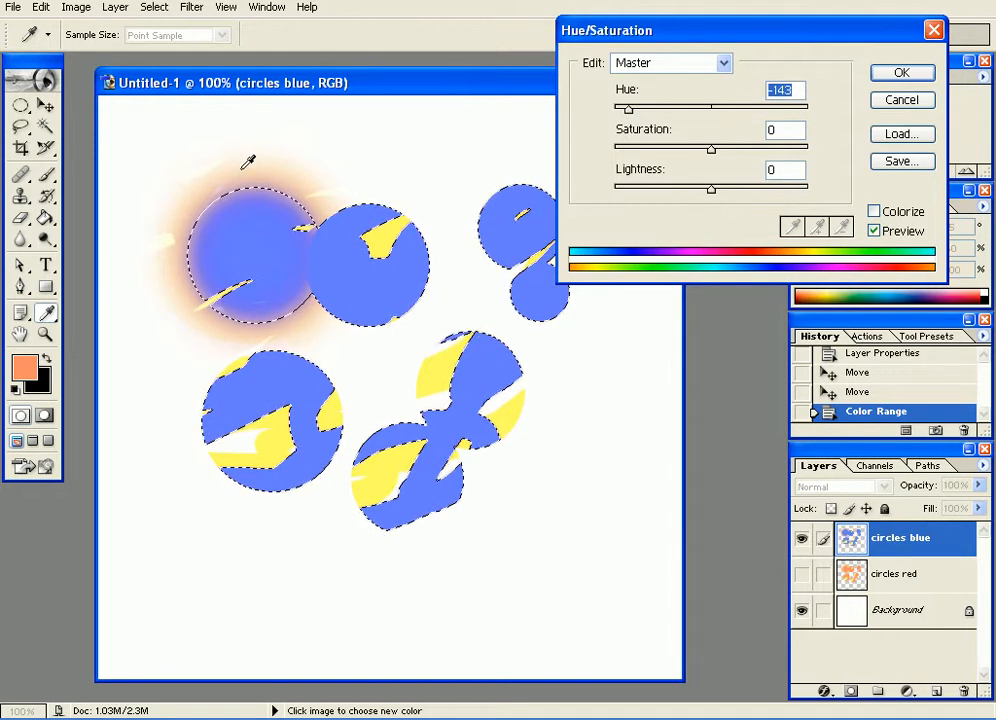
click(917, 101)
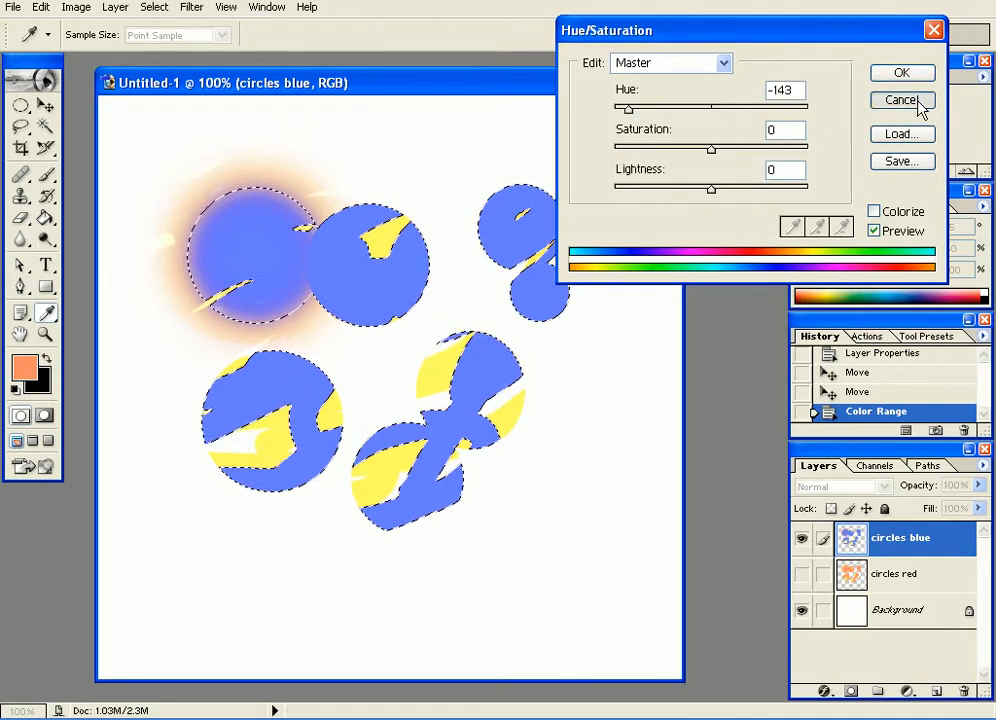
key(v)
key(ctrl+d)
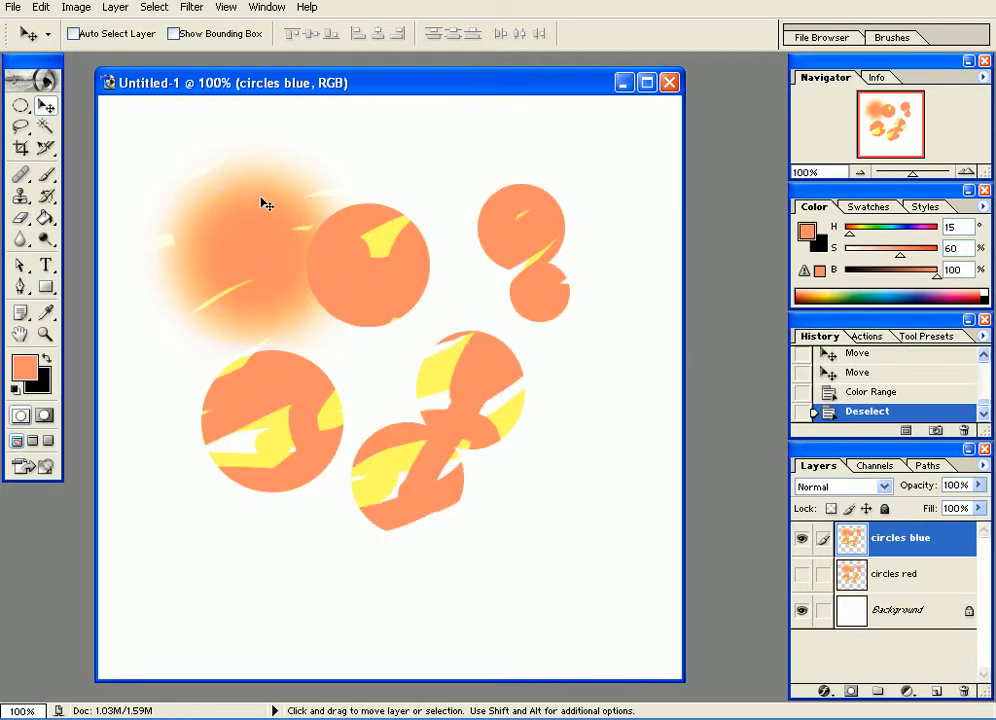
Create a new Color Range selection that adds the pale edge tones of the blurred circle to the sampled orange, with fuzziness 74.
click(290, 9)
click(155, 8)
click(158, 101)
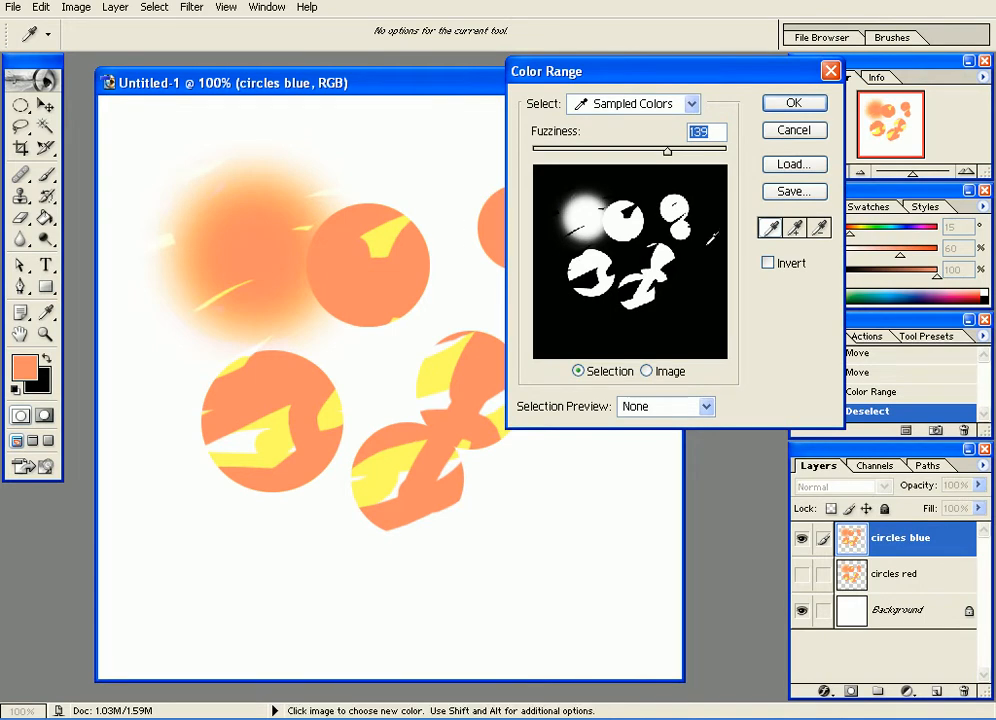
click(792, 233)
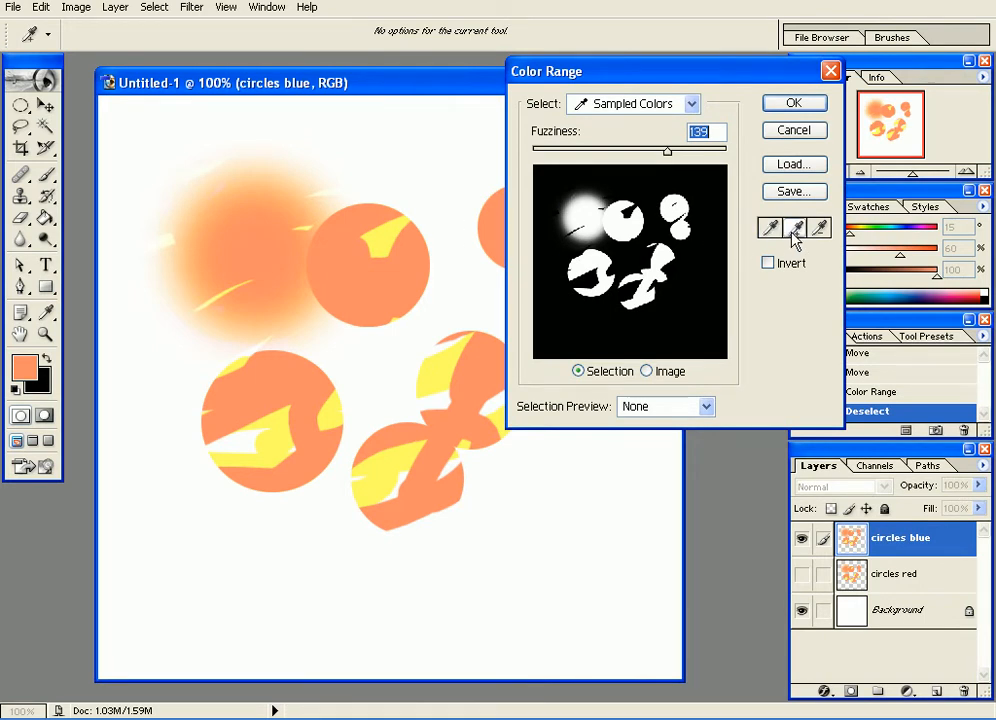
click(201, 189)
click(207, 191)
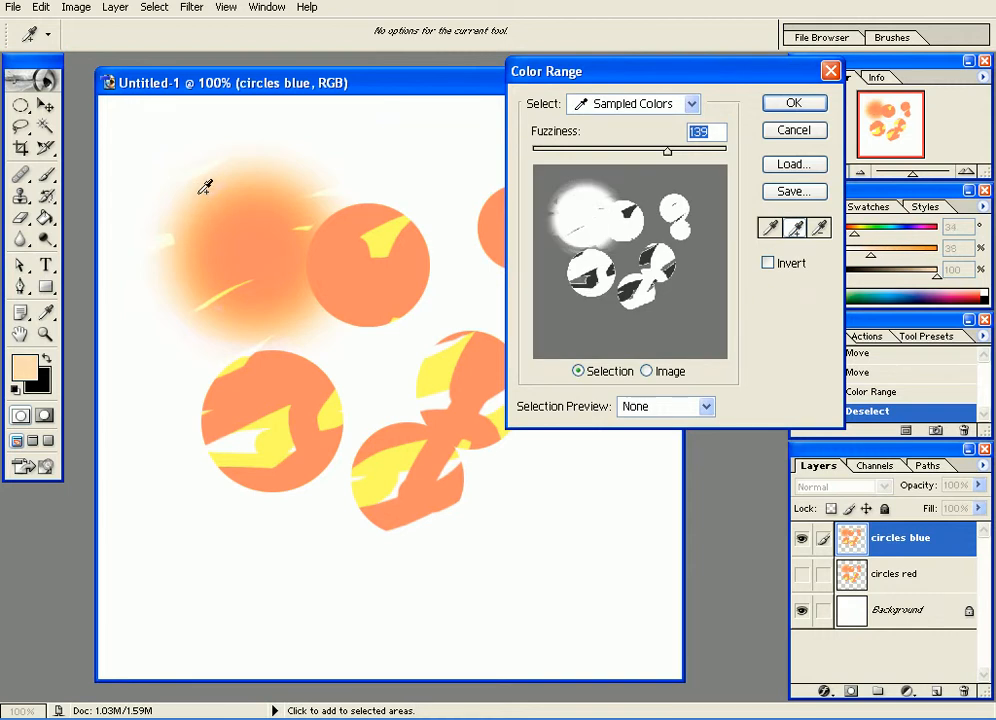
drag(667, 151, 604, 152)
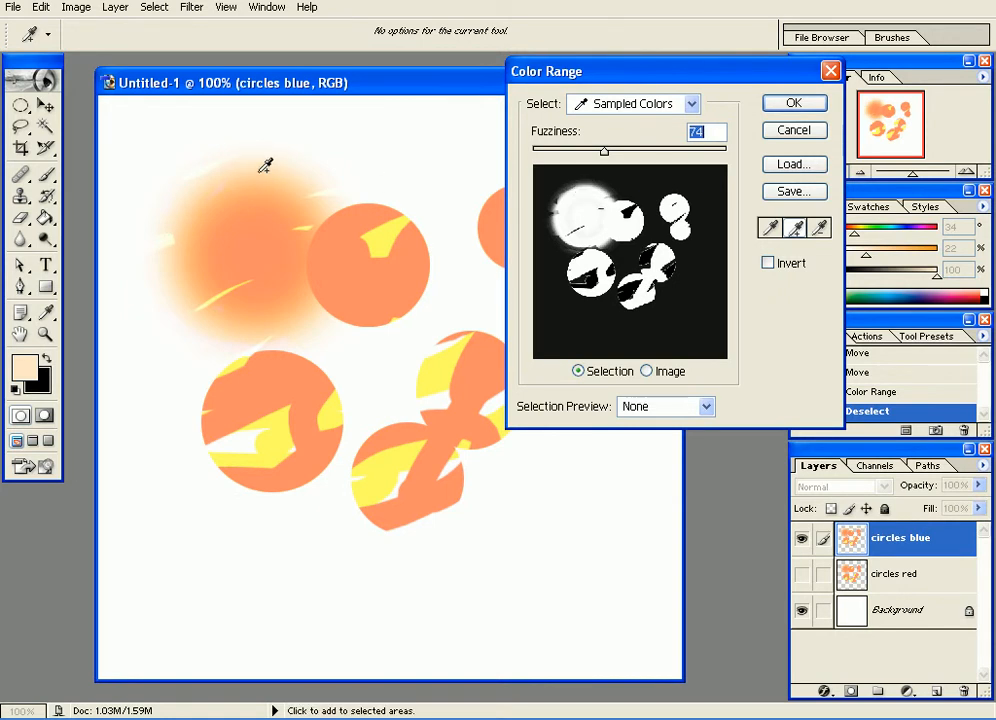
click(768, 110)
key(v)
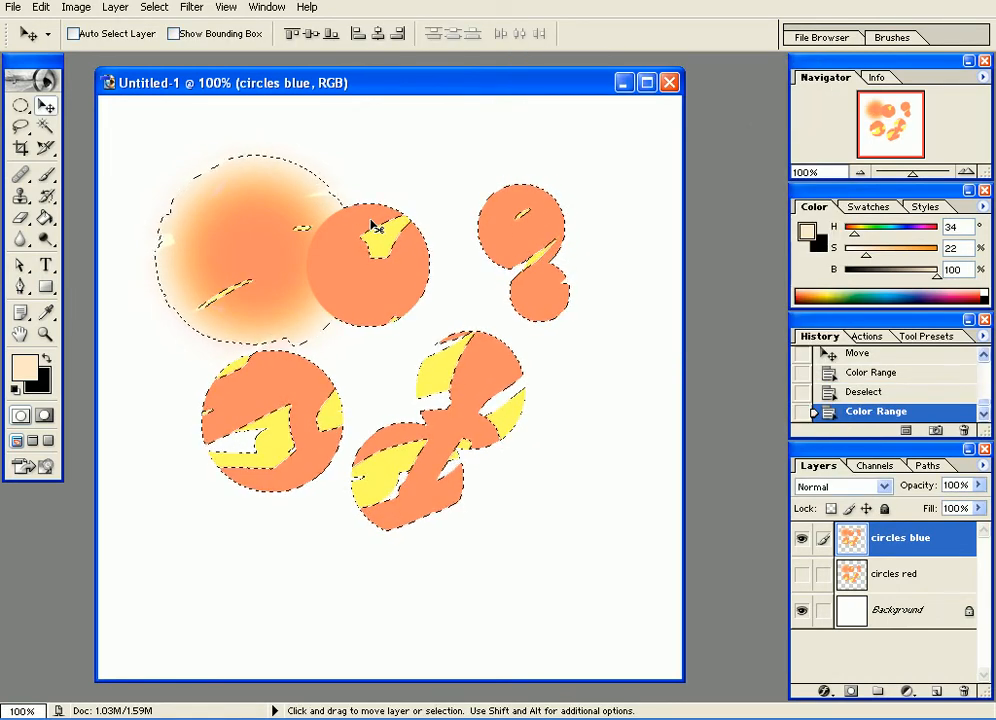
Shift the hue of the selected orange areas to -148 with Hue/Saturation, and deselect.
key(ctrl+u)
drag(712, 109, 627, 110)
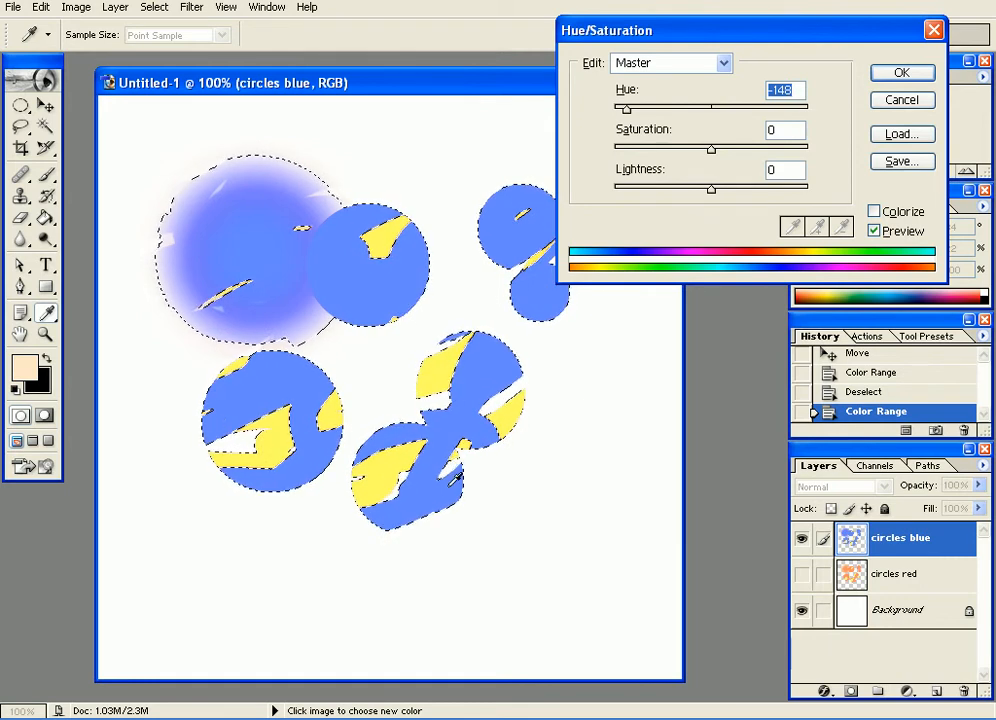
click(882, 73)
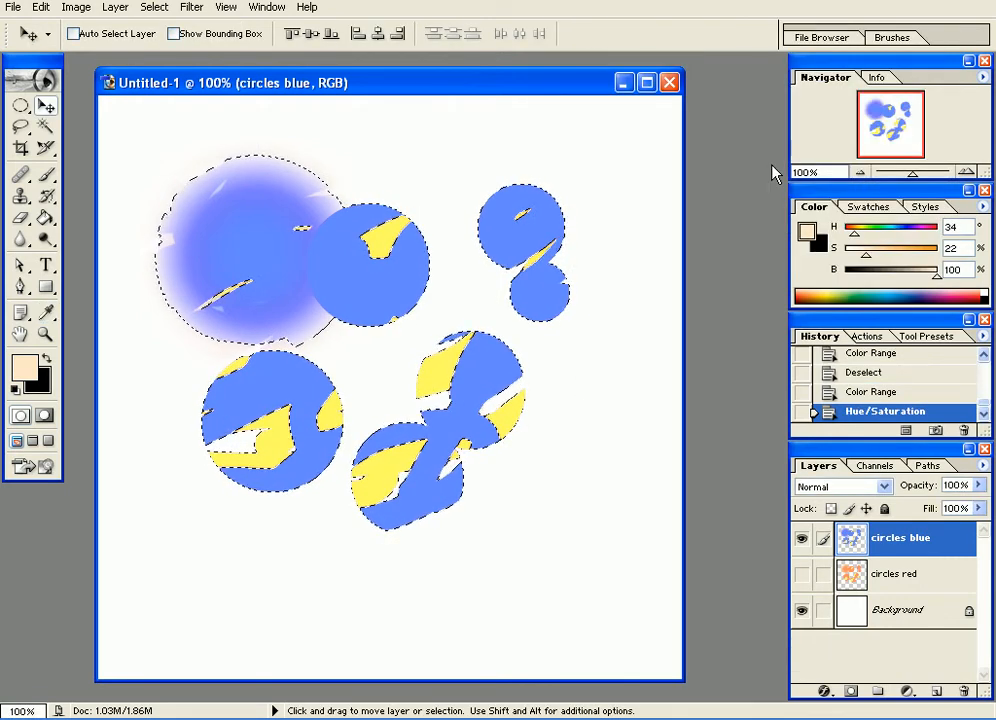
key(ctrl+d)
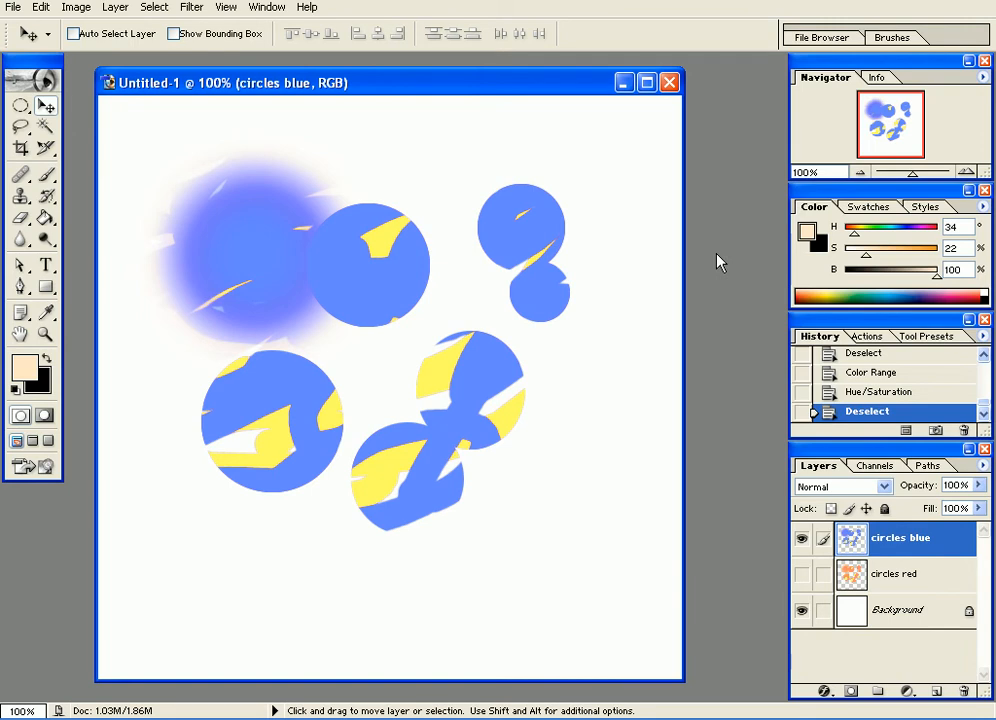
Compare the circles blue and circles red layers, show both, and shift the circles blue artwork slightly to the right.
click(801, 540)
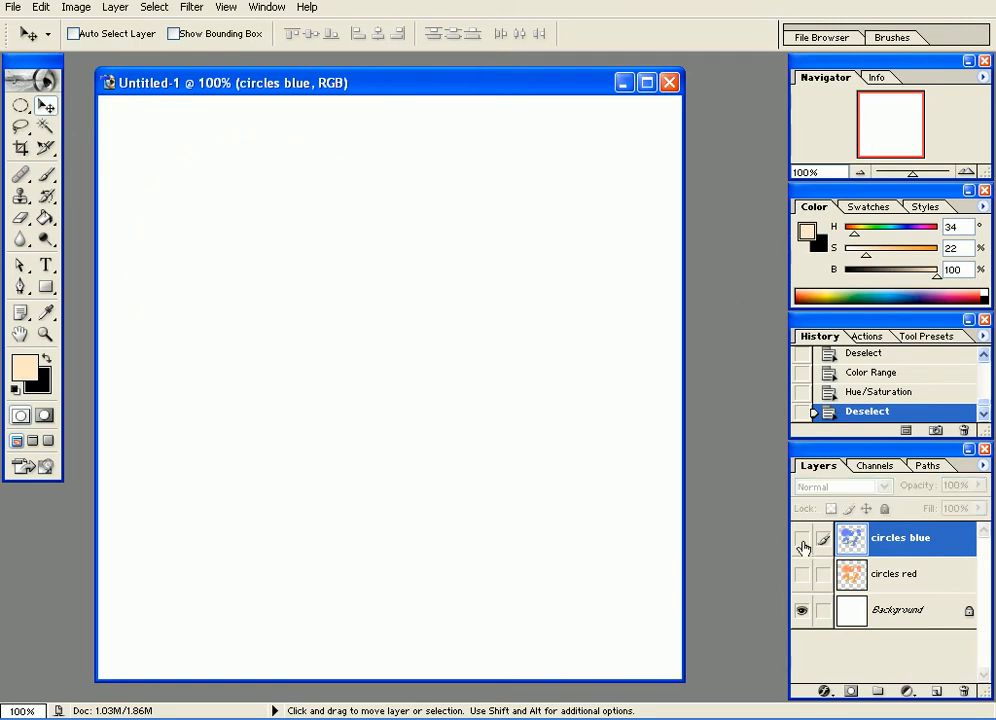
click(801, 573)
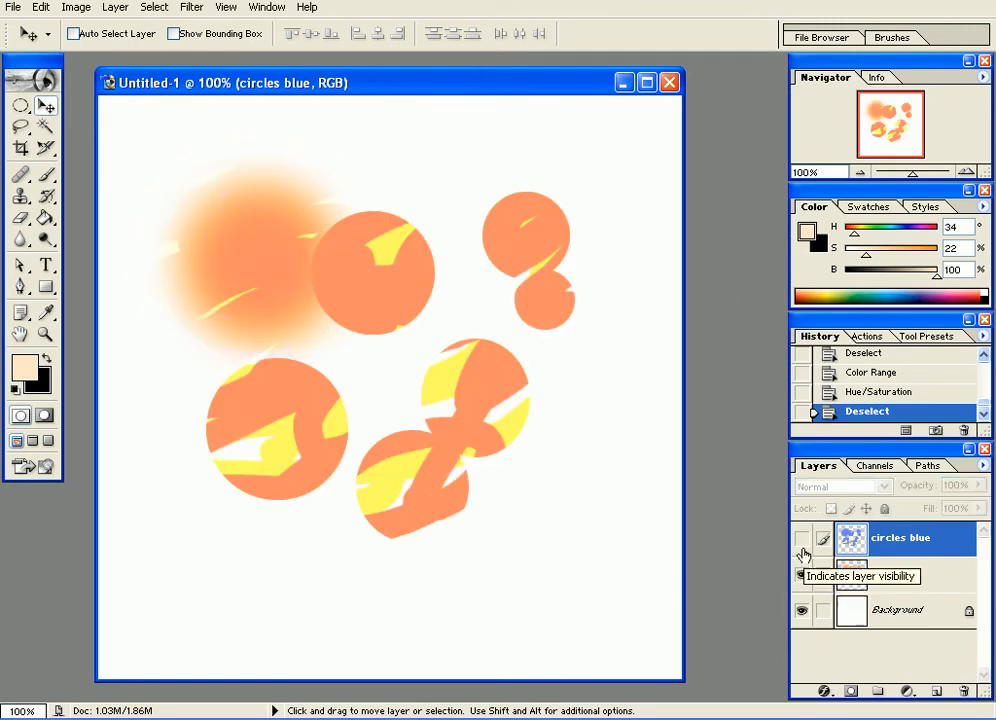
click(801, 540)
mouse_move(267, 222)
mouse_down()
mouse_move(293, 227)
mouse_move(322, 273)
mouse_move(310, 244)
mouse_move(291, 236)
mouse_move(291, 220)
mouse_move(280, 245)
mouse_move(273, 240)
mouse_up()
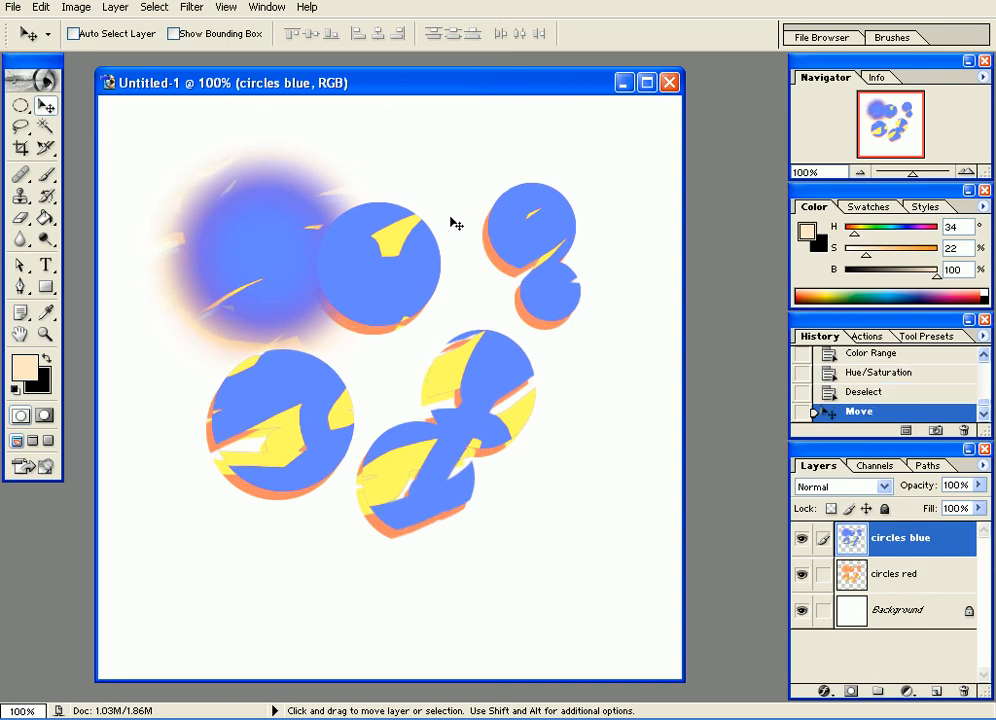